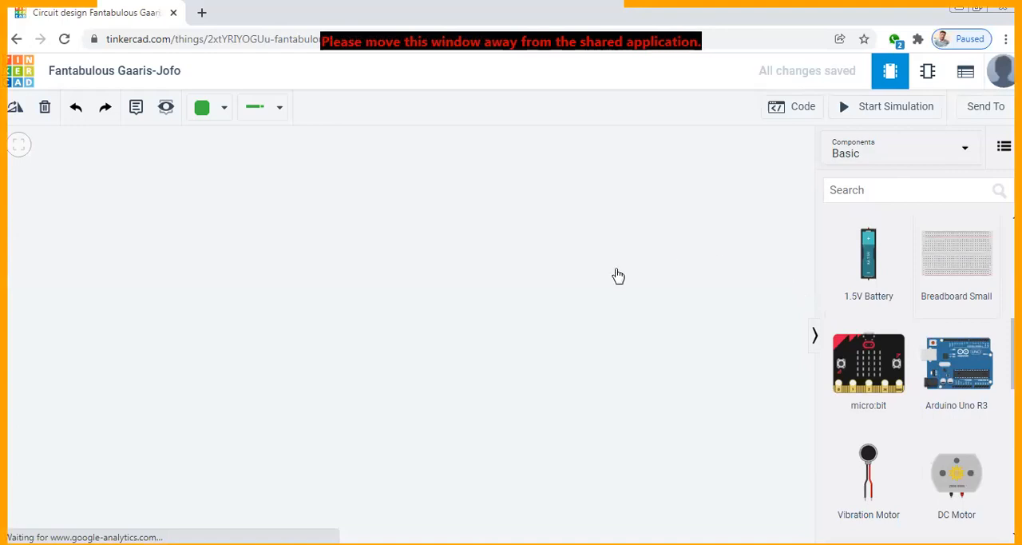
Place a small breadboard in the workspace and an Arduino Uno R3 just below it, clear of the breadboard
click(346, 290)
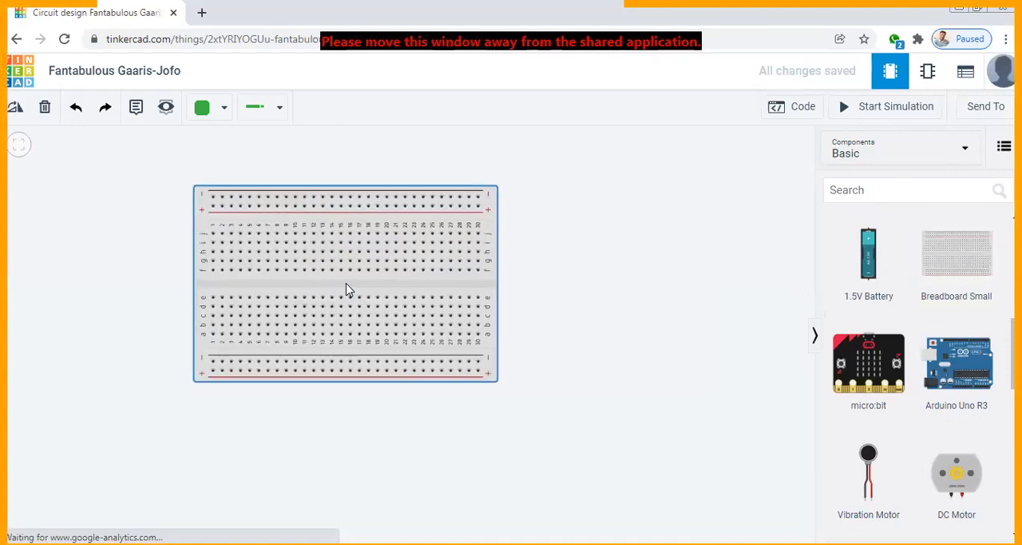
click(580, 345)
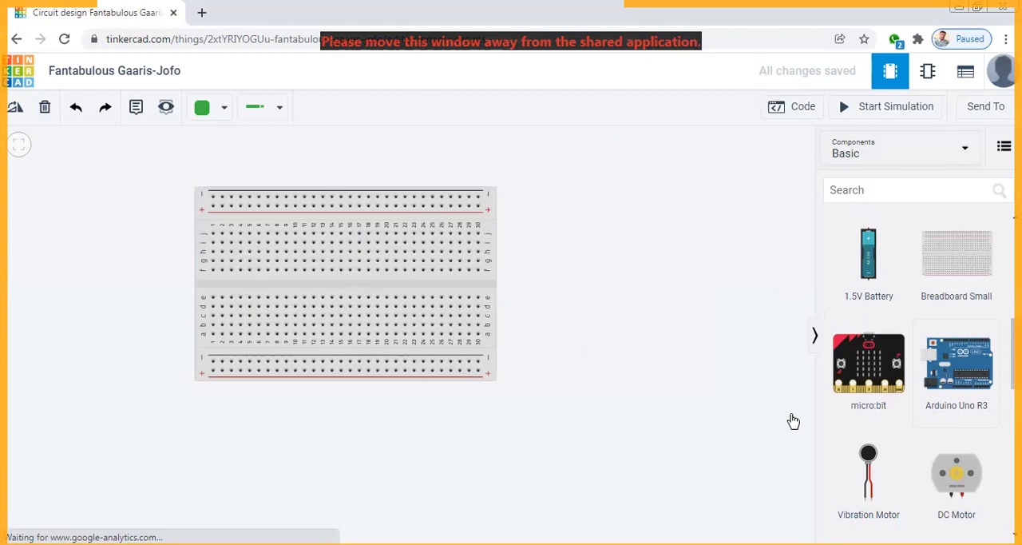
click(352, 451)
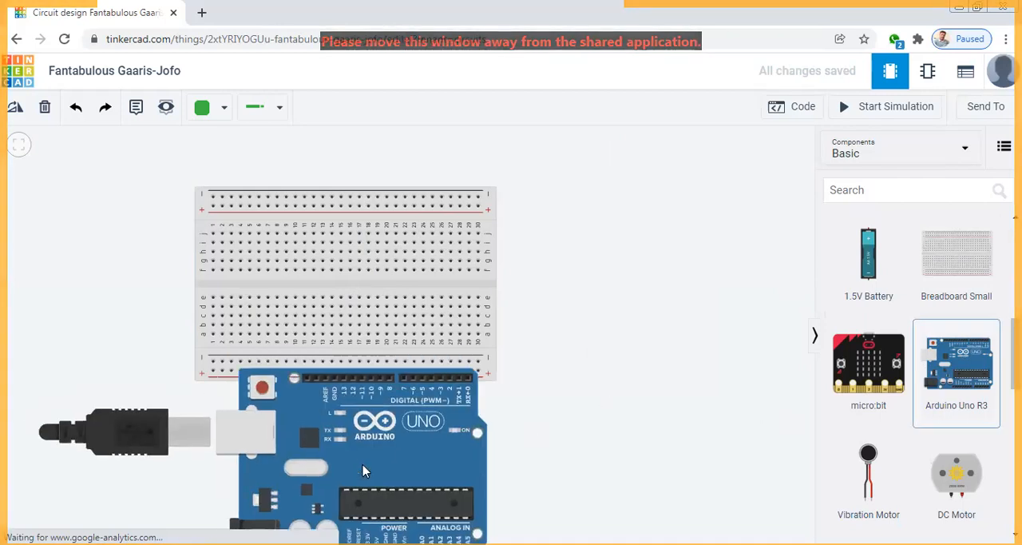
drag(657, 363, 650, 322)
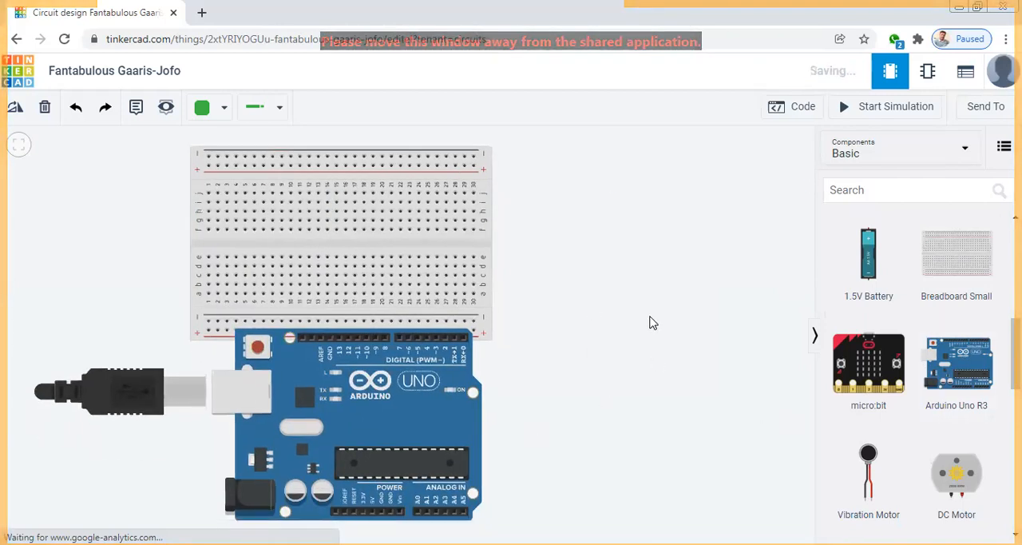
drag(440, 423, 440, 445)
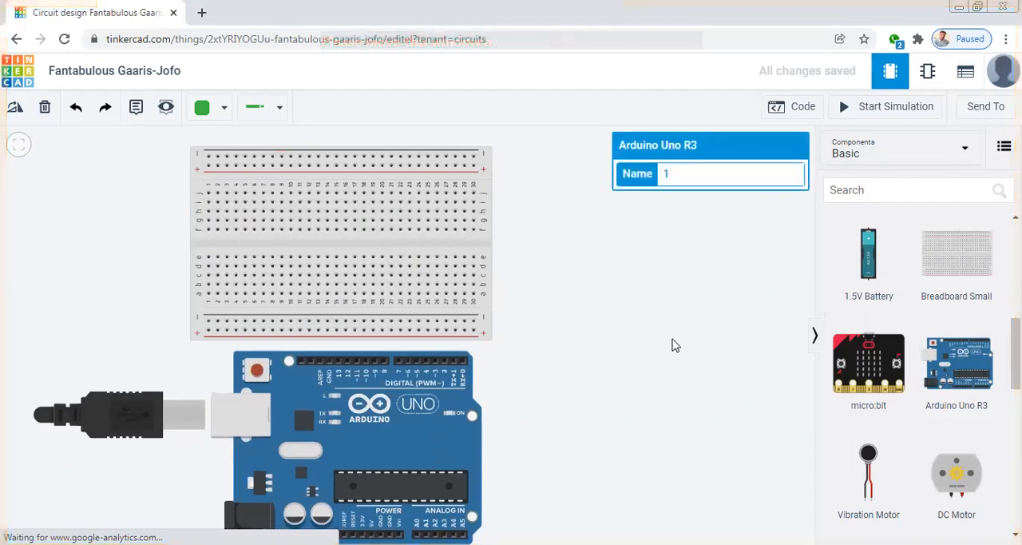
scroll(673, 345, down, 2)
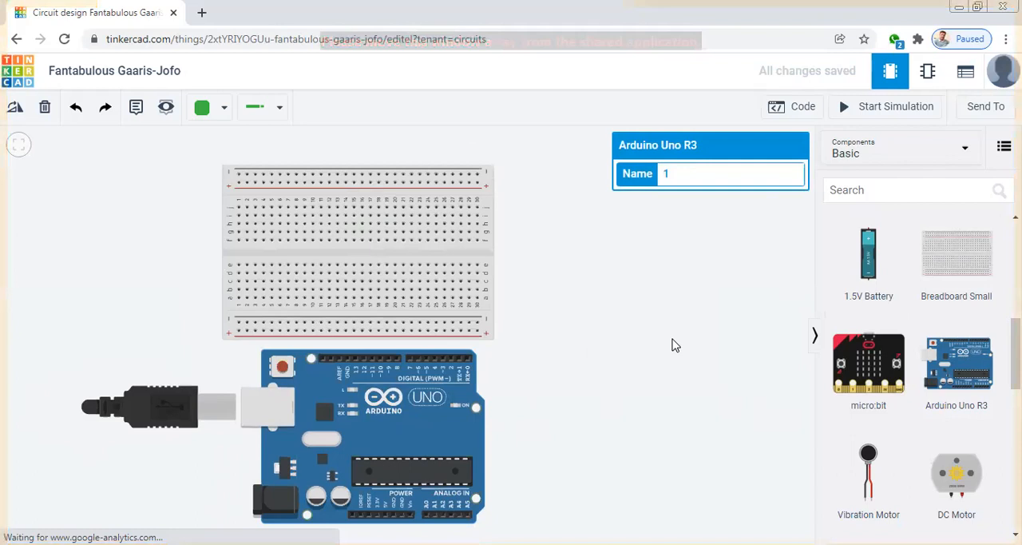
mouse_move(604, 352)
mouse_down()
mouse_move(597, 326)
mouse_move(595, 352)
mouse_up()
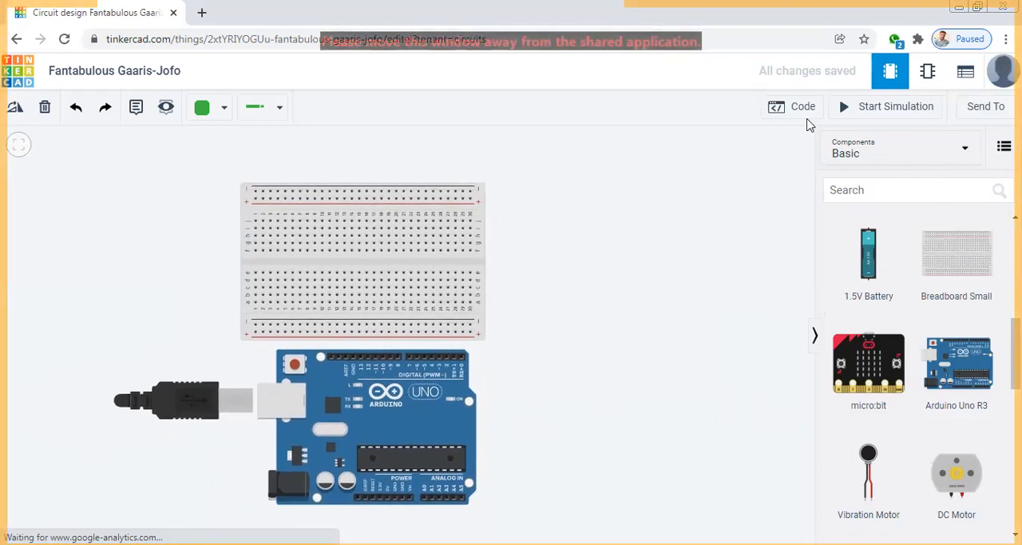
click(950, 189)
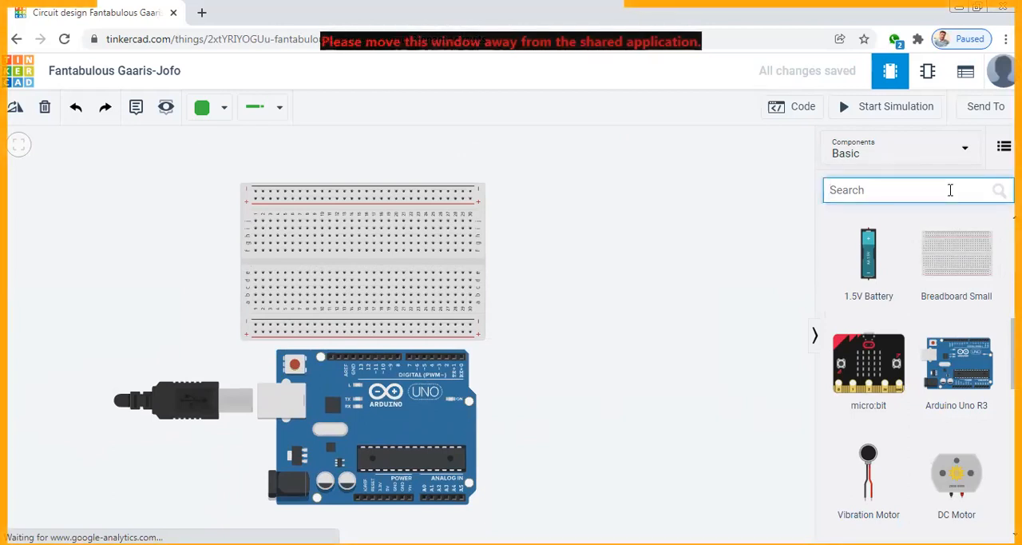
text(RE)
key(BackSpace)
key(BackSpace)
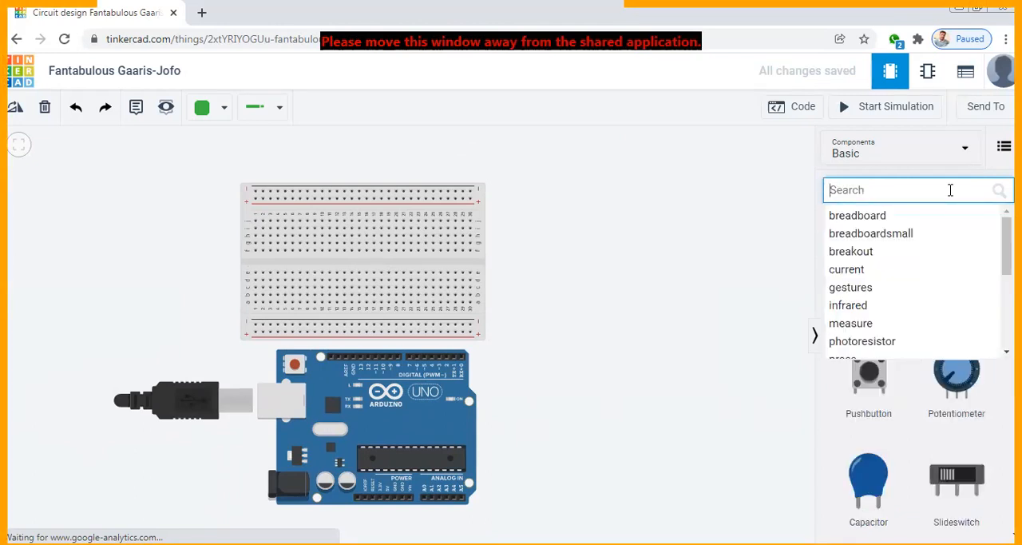
Add a resistor in the empty space beside the breadboard and set its resistance to 10 kΩ
drag(868, 271, 623, 279)
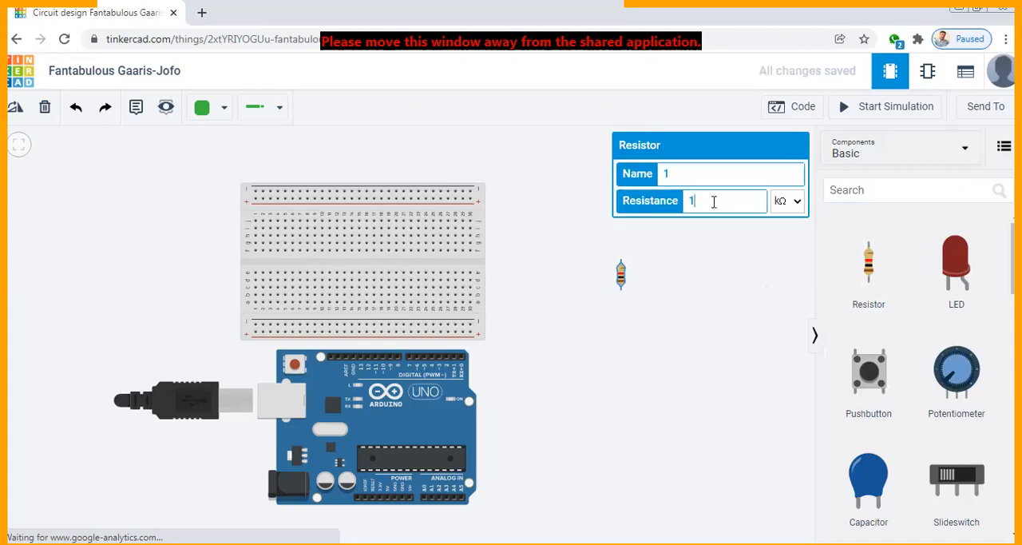
text(0)
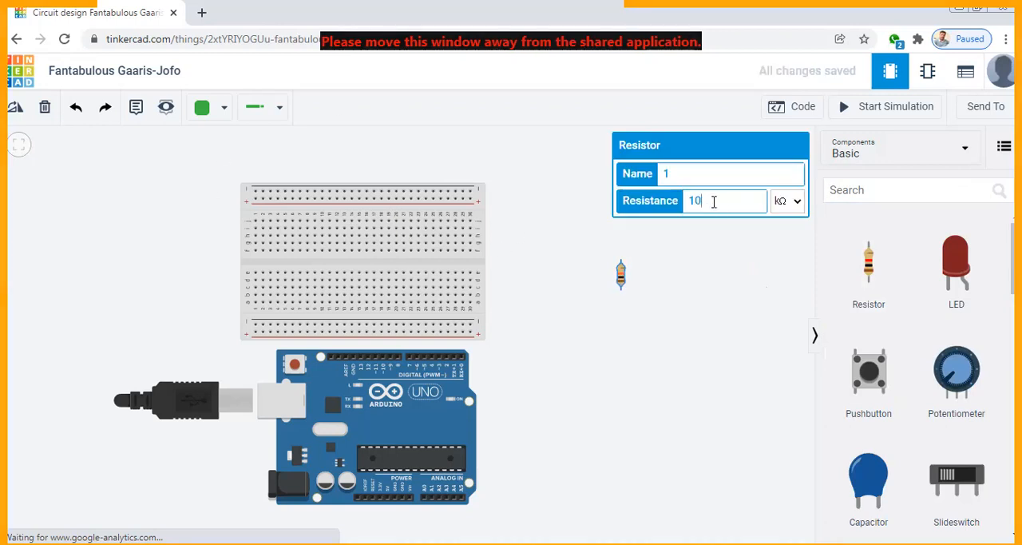
click(690, 284)
Rotate the resistor to lie horizontally and place it in breadboard row d, spanning columns 3 to 7
click(619, 273)
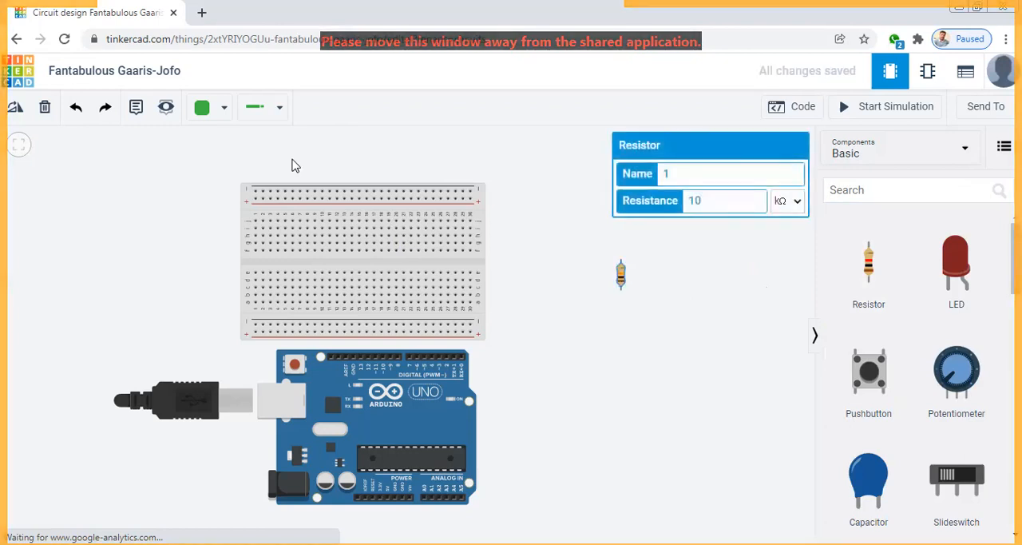
click(15, 106)
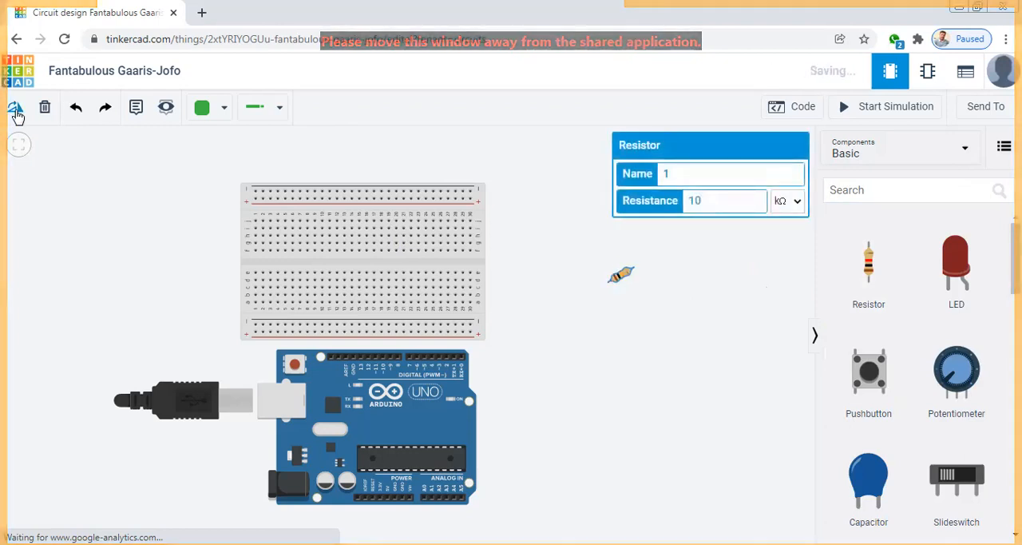
drag(622, 275, 286, 280)
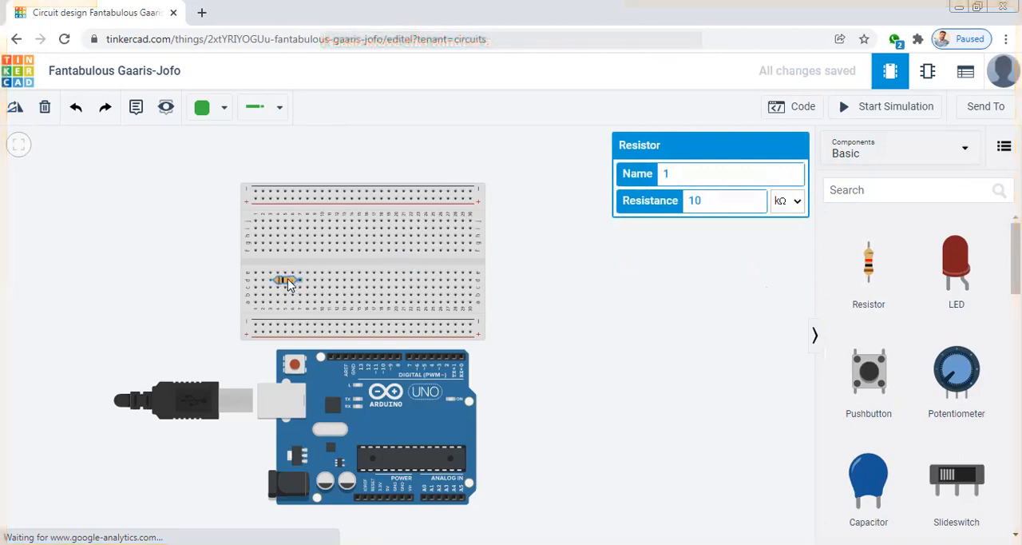
click(614, 364)
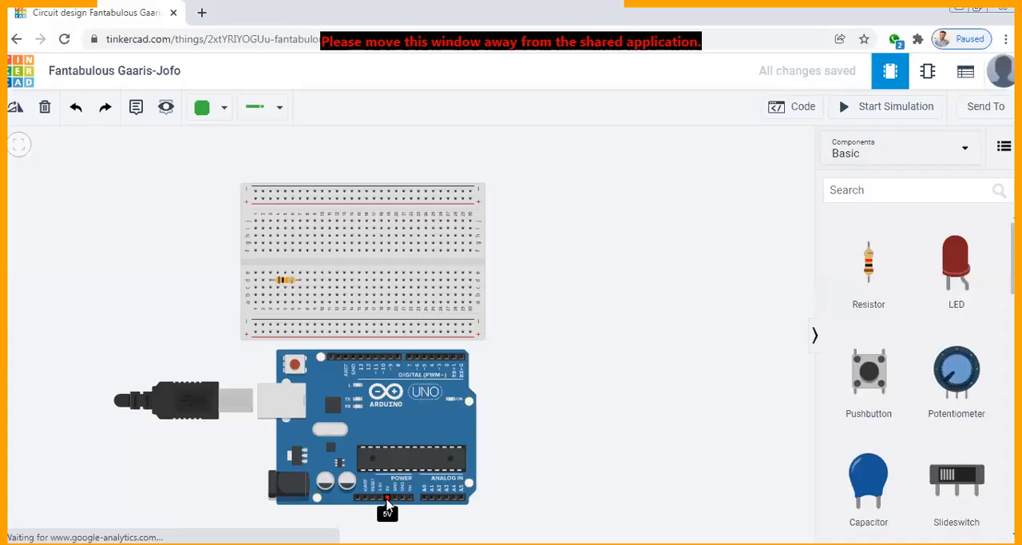
Wire the Arduino's 5V pin around its USB side to breadboard hole c3 with straight segments, and color the wire red
click(387, 501)
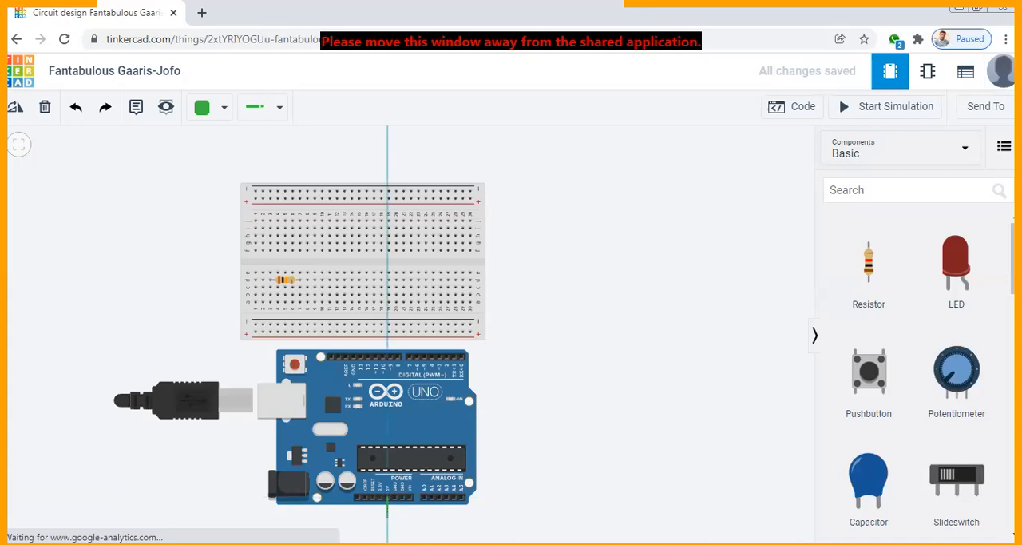
click(388, 516)
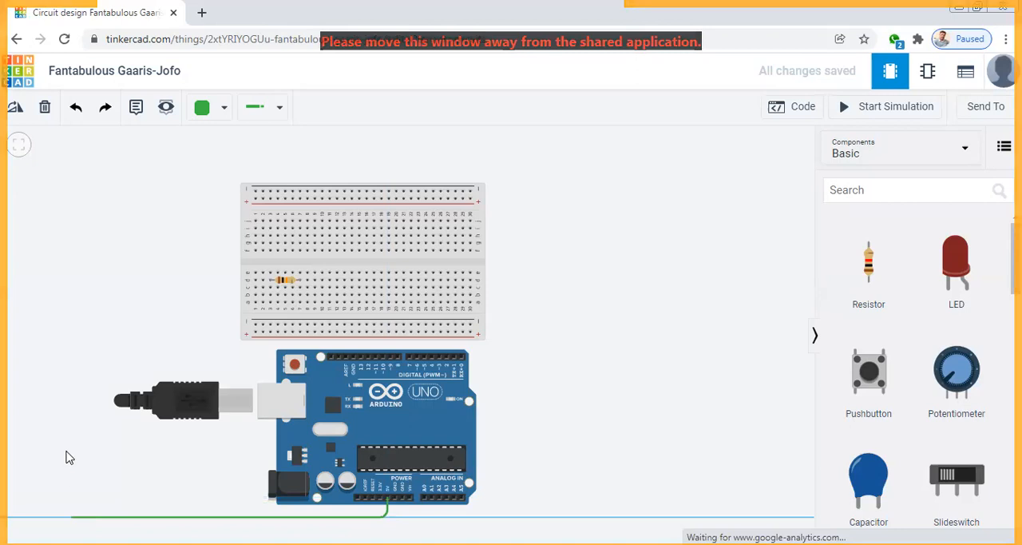
click(70, 304)
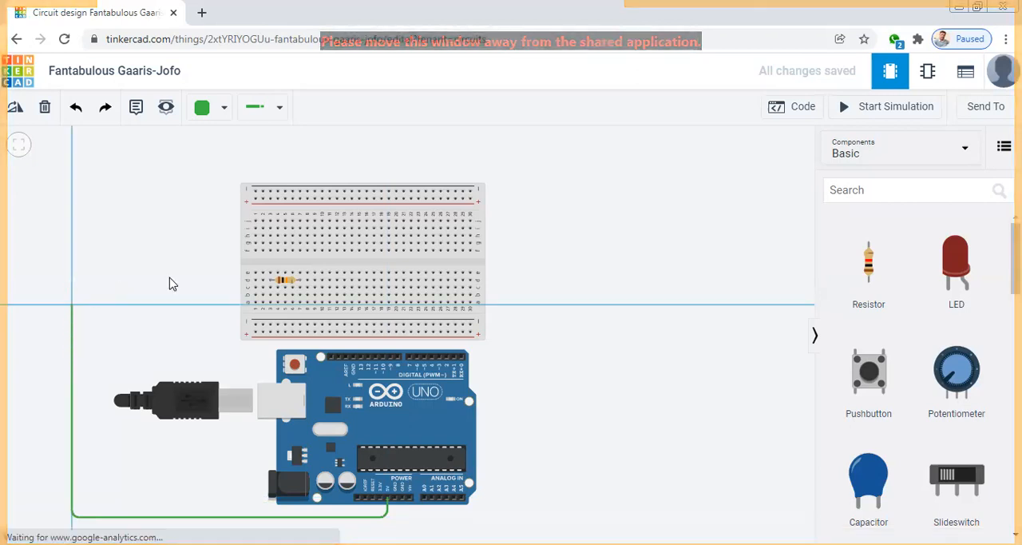
click(270, 289)
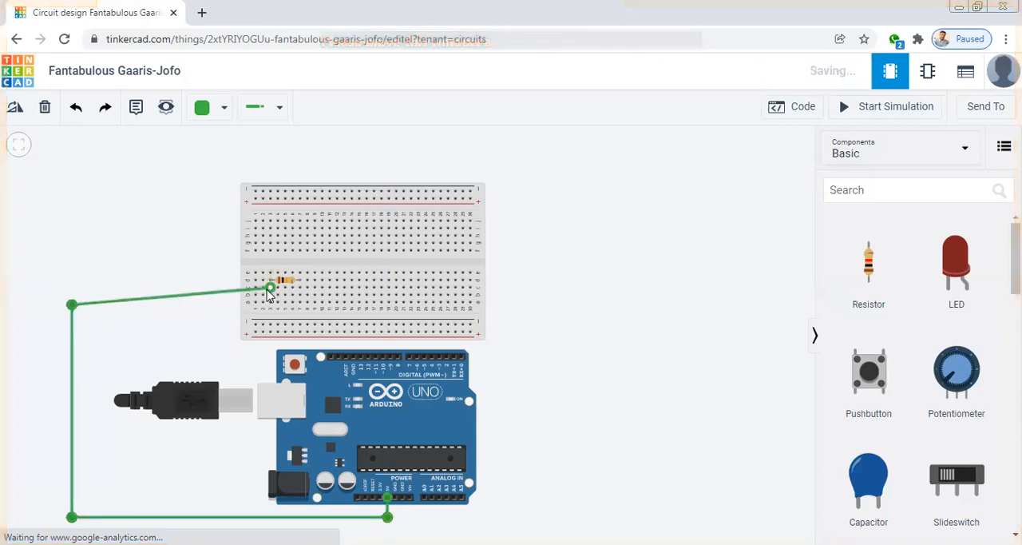
drag(71, 304, 72, 288)
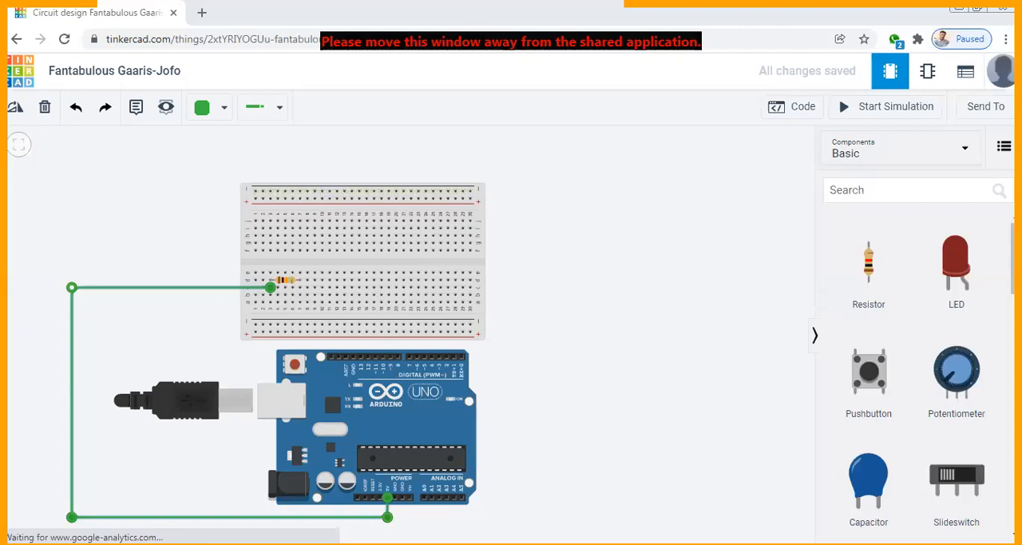
click(234, 117)
click(214, 184)
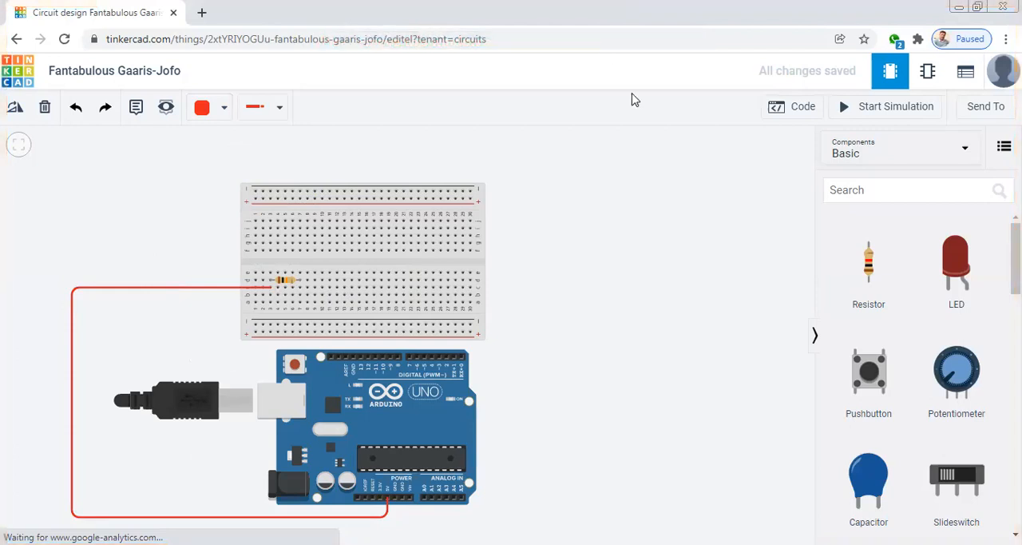
Search the components for "PHO" and place a photoresistor on the breadboard with its legs in columns 7 and 8 of row e
click(847, 192)
text(PHO)
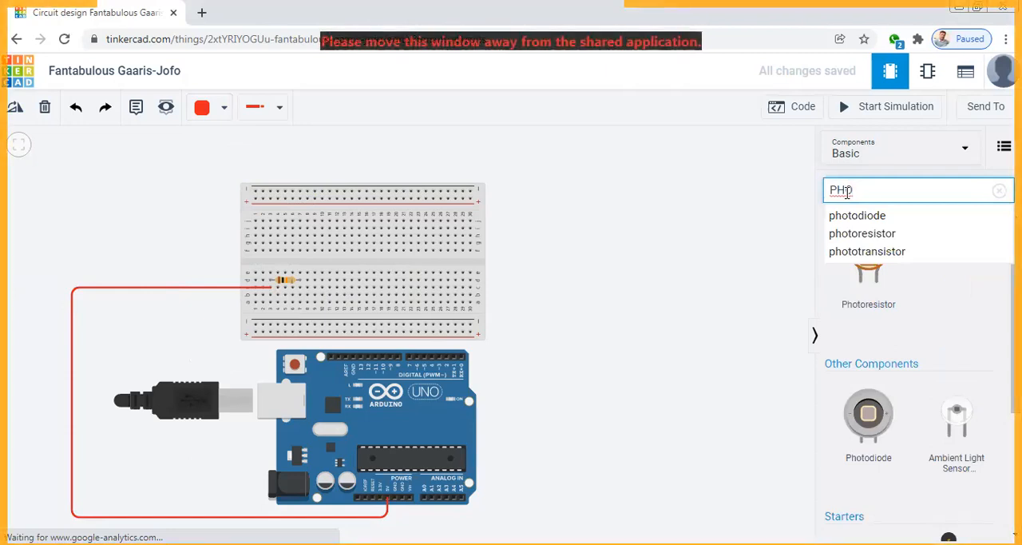
click(862, 276)
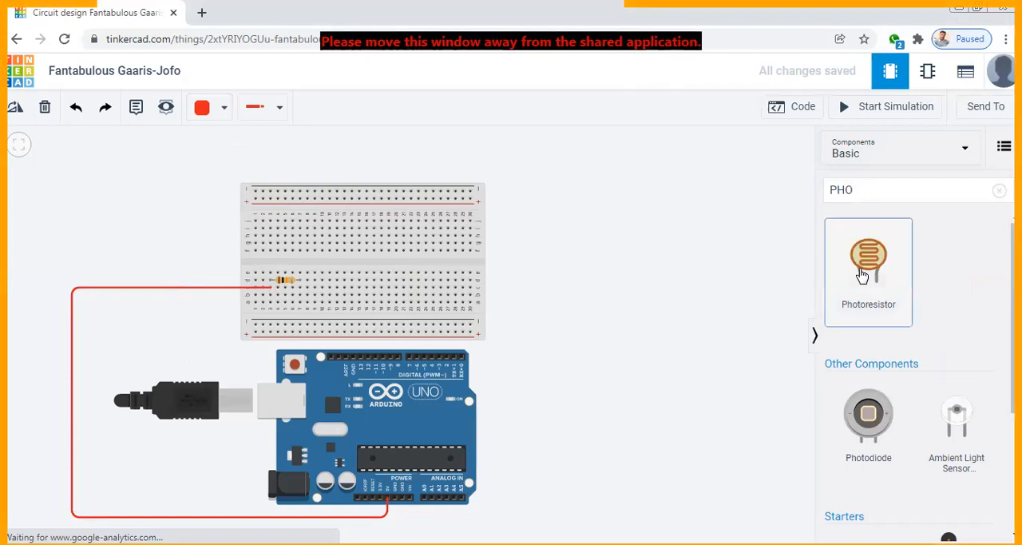
drag(862, 275, 305, 273)
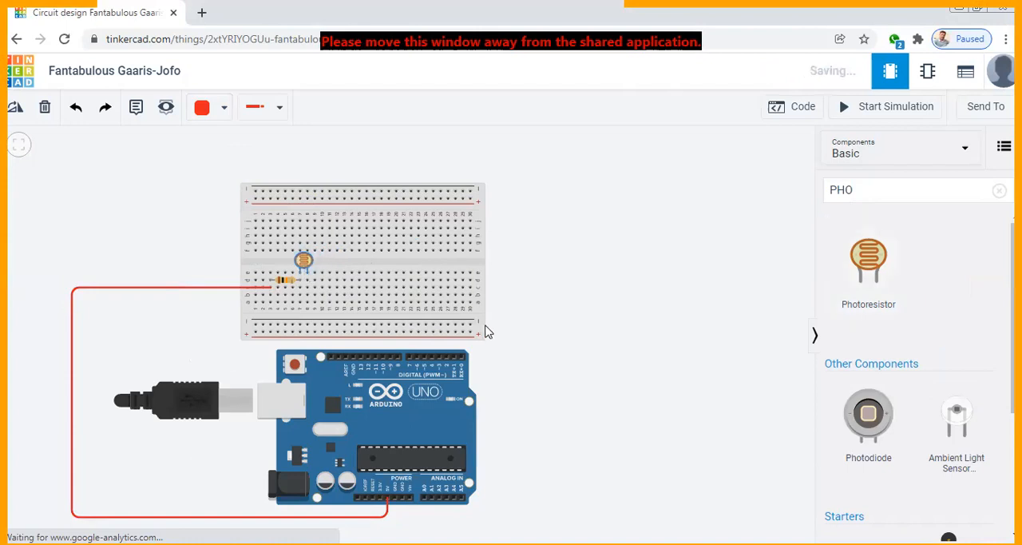
click(582, 368)
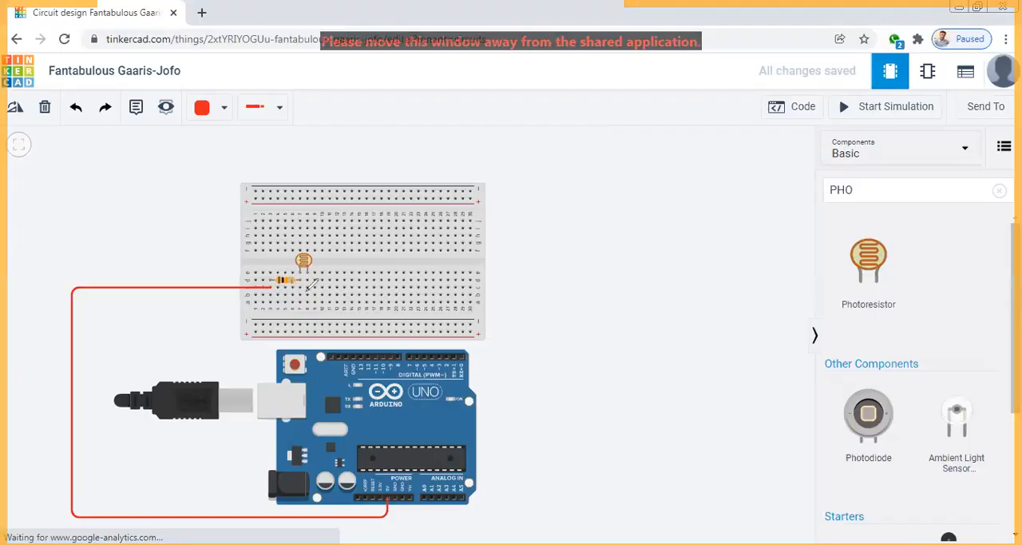
Consult the street light schematic and wire the Arduino's A0 pin around the USB side to breadboard hole b7, the resistor–photoresistor junction
key(alt+Tab)
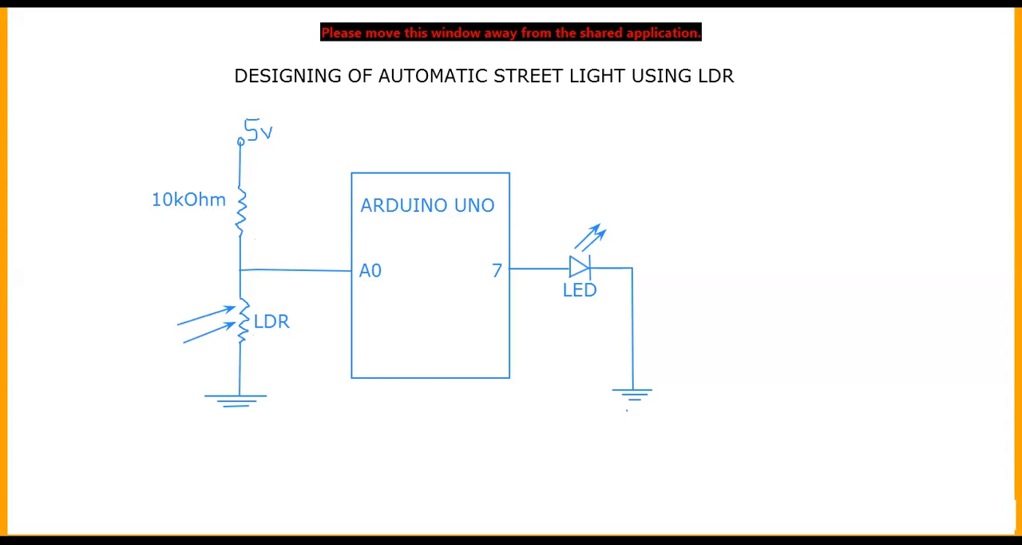
key(alt+Tab)
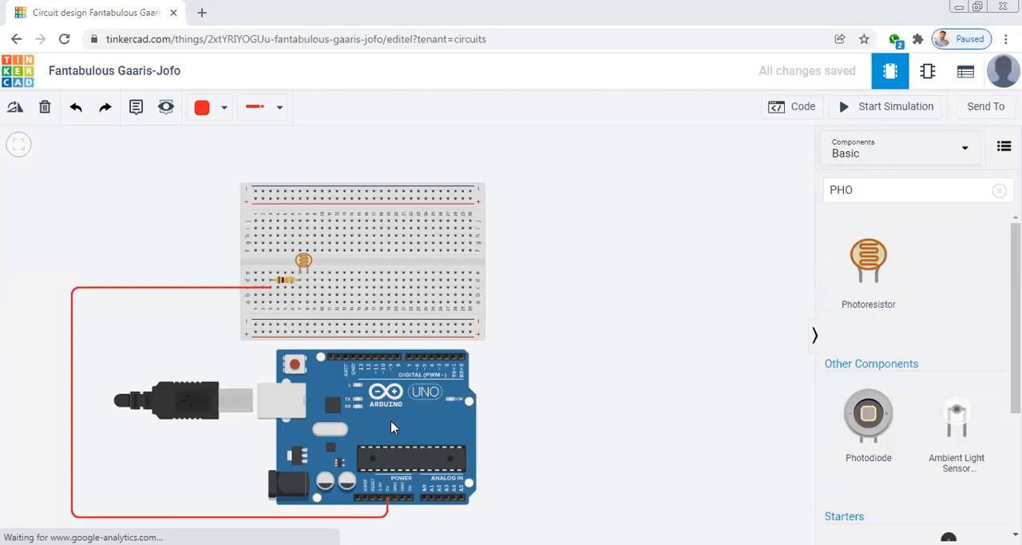
click(424, 501)
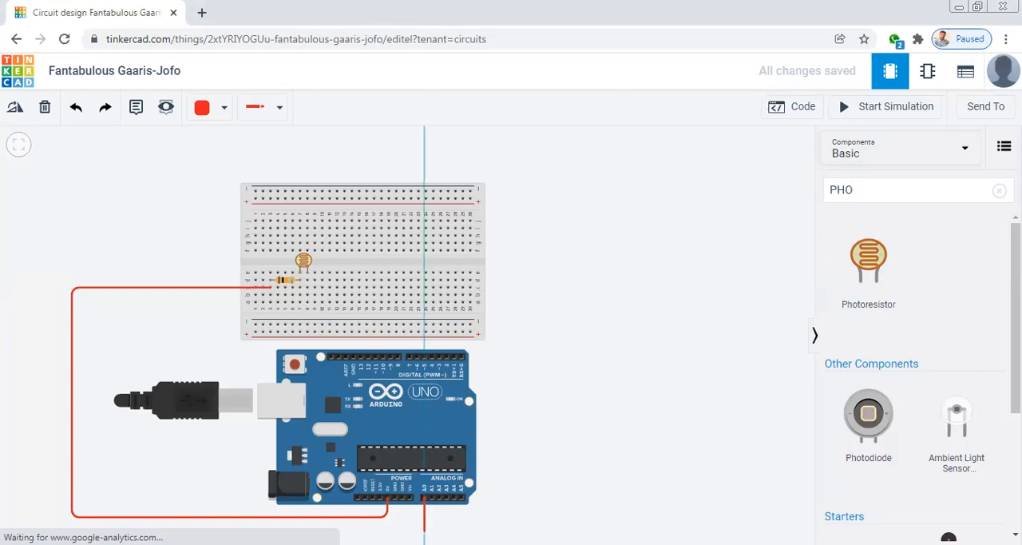
click(424, 531)
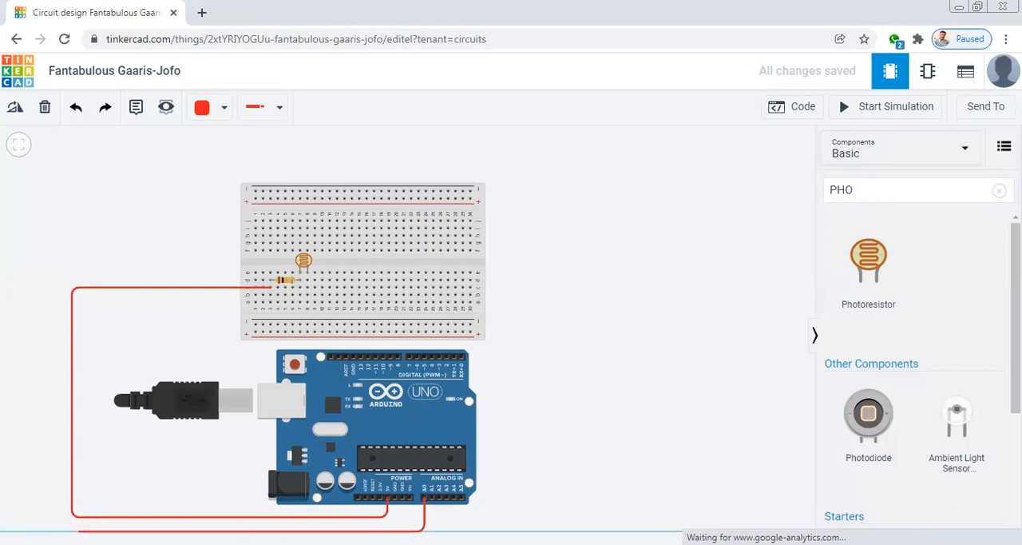
click(78, 530)
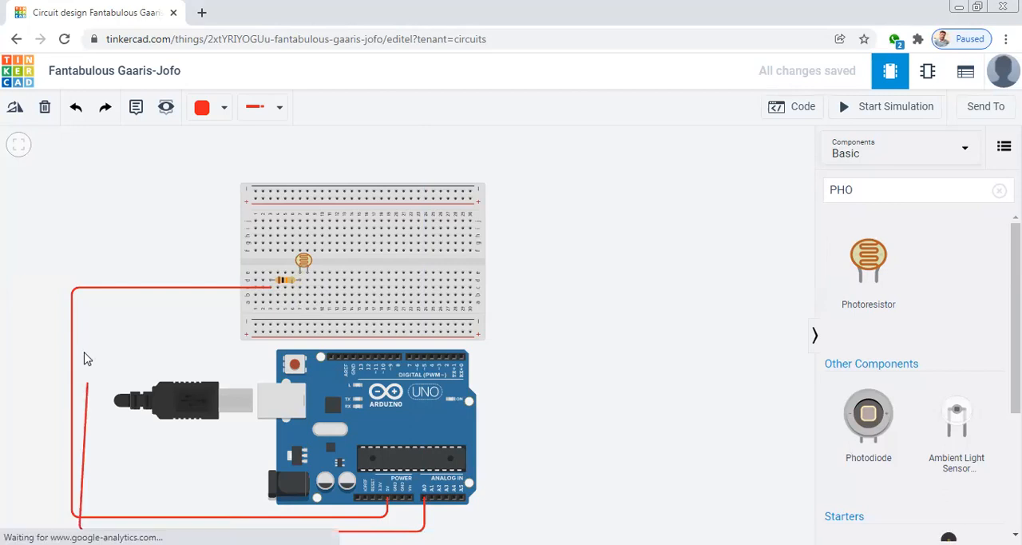
click(79, 302)
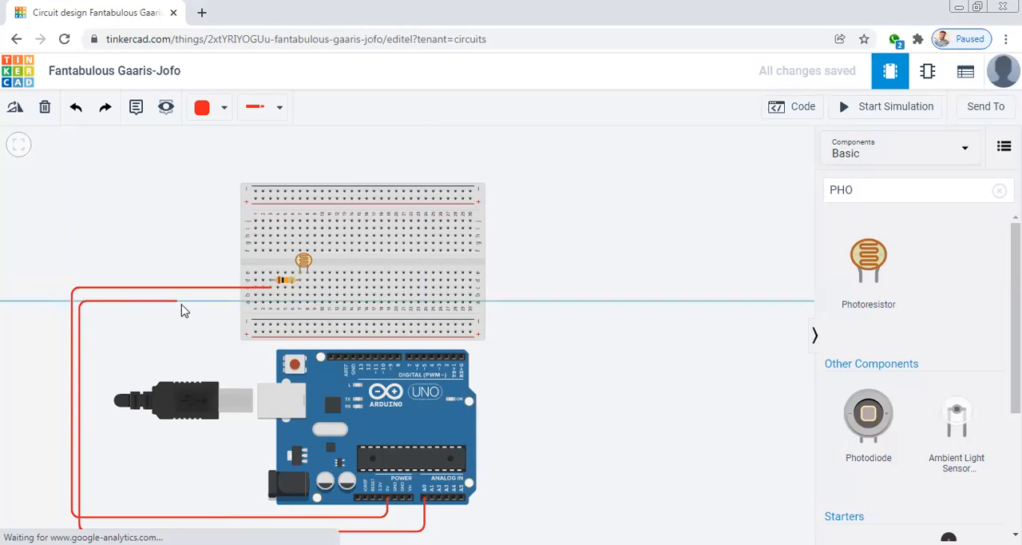
click(293, 296)
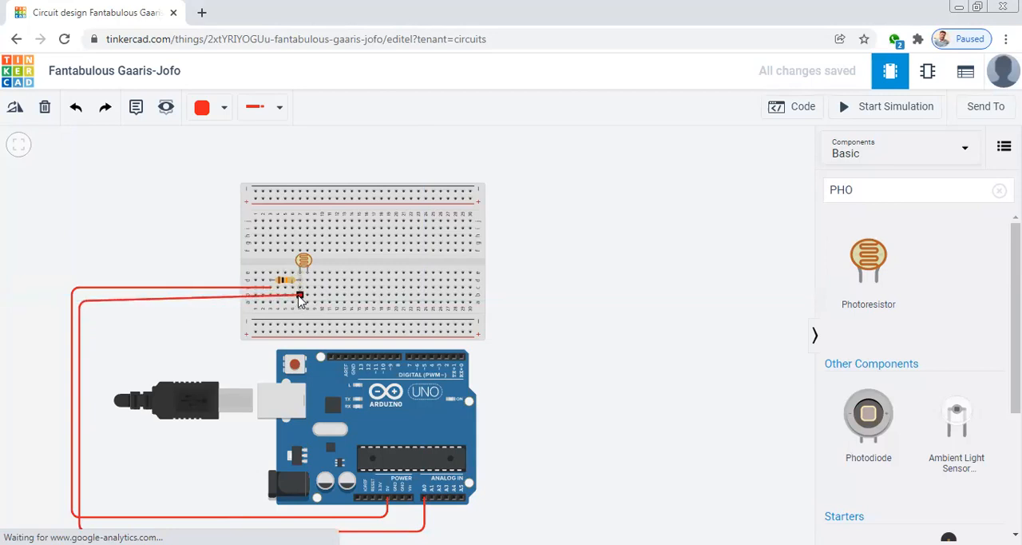
click(299, 296)
Straighten the A0 wire's last segment by aligning its bend with row b, and color the wire orange
drag(80, 301, 78, 294)
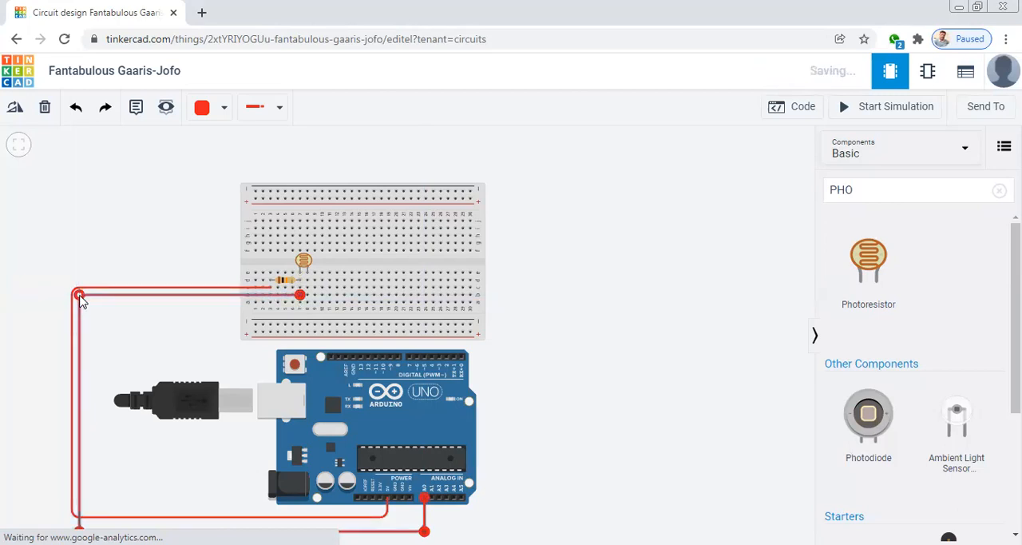
click(224, 109)
click(237, 215)
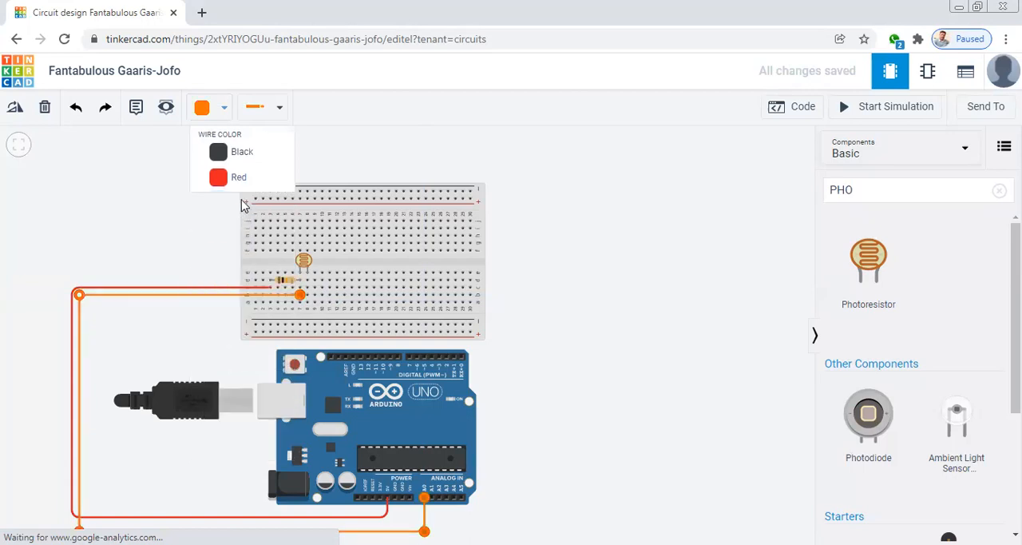
click(569, 300)
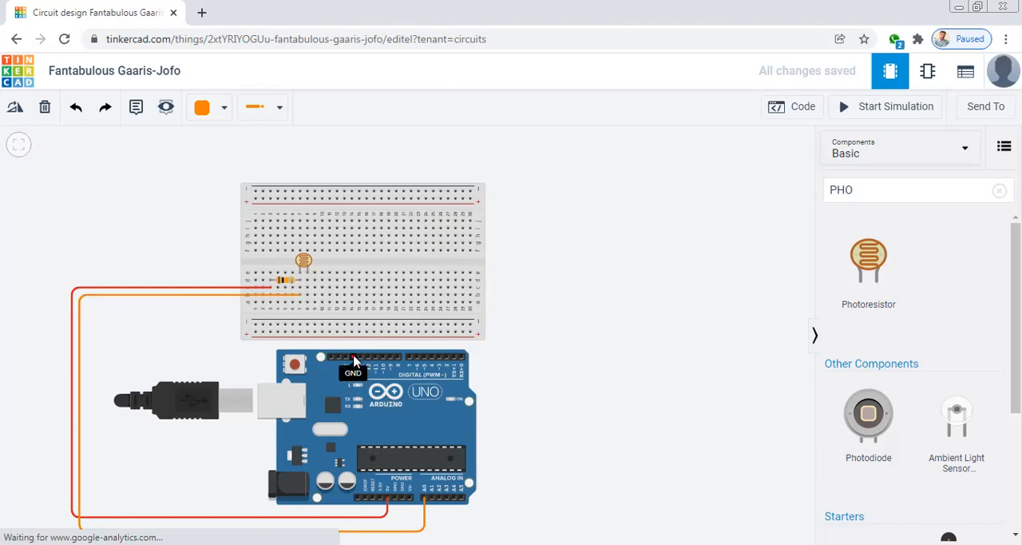
Wire the Arduino's digital-side GND pin around the breadboard's edge to the first hole of the lower negative rail, and color the wire black
click(354, 359)
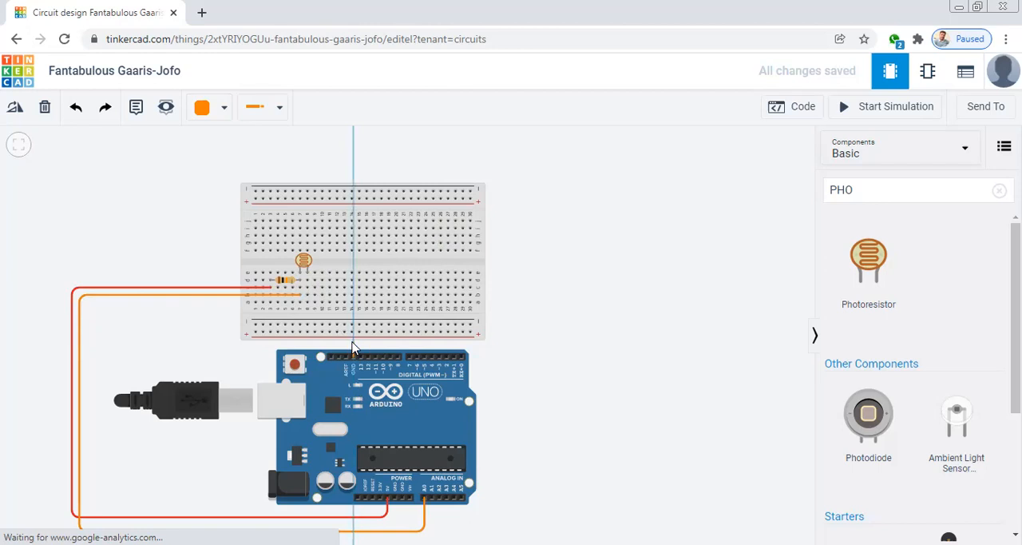
click(353, 342)
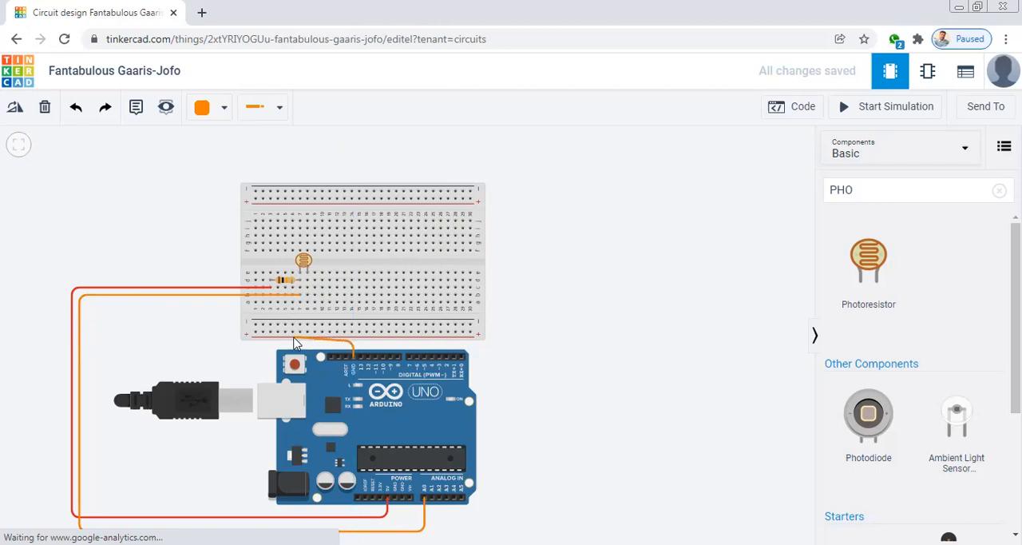
click(229, 342)
click(229, 323)
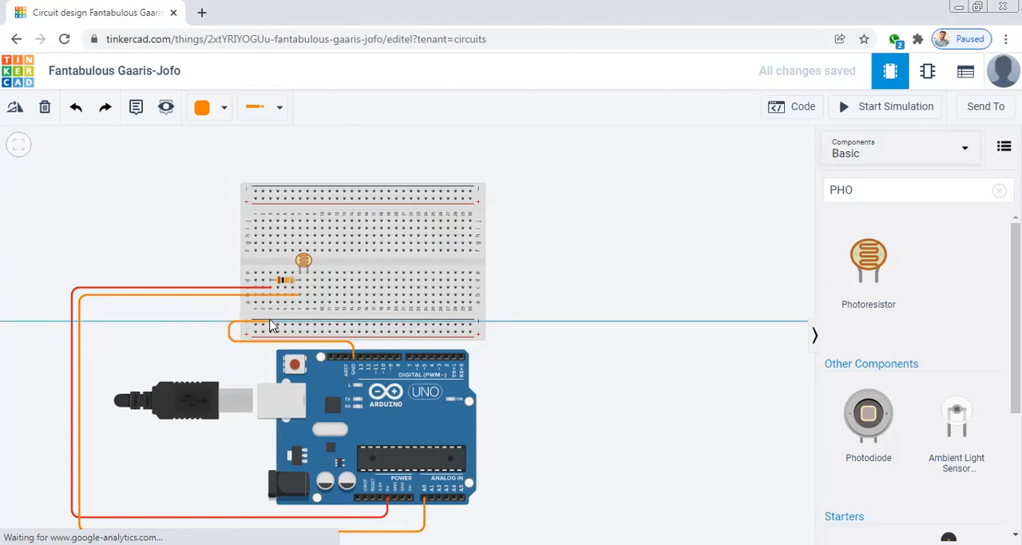
click(254, 325)
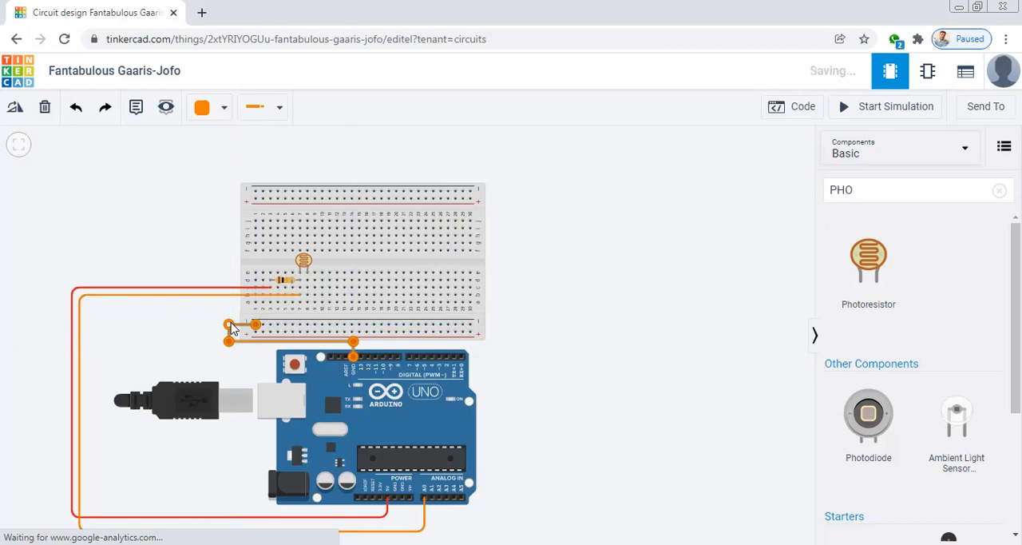
click(203, 107)
click(232, 152)
click(551, 347)
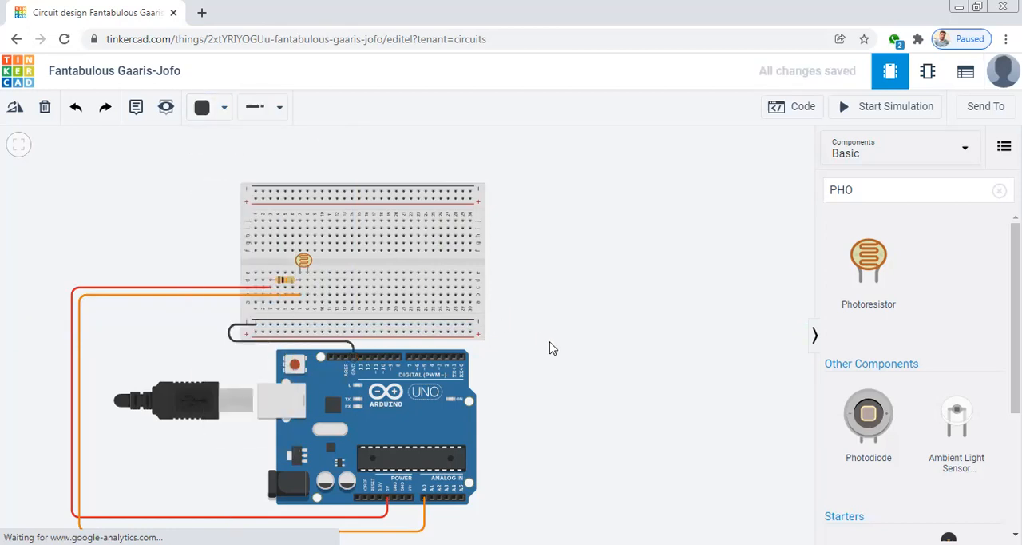
Connect breadboard hole b8, the photoresistor's free leg, straight down to the lower negative rail with a black wire
click(308, 297)
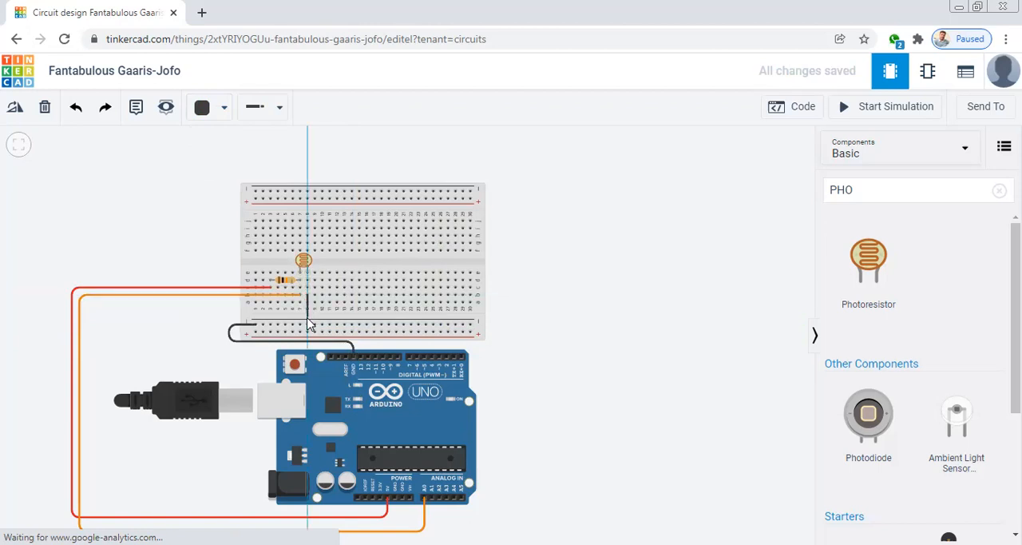
click(307, 325)
click(583, 367)
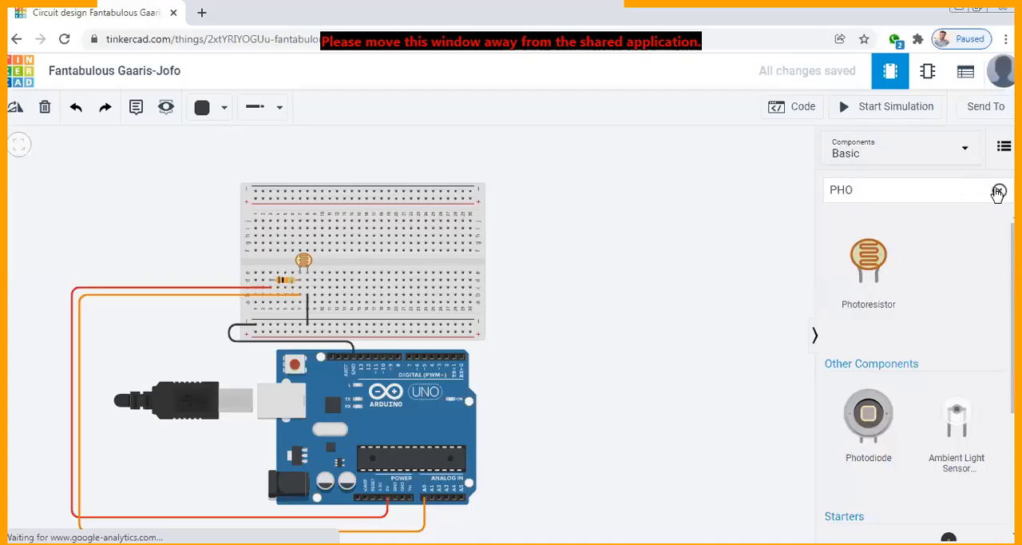
Clear the component search and place an LED on the breadboard with its cathode in e12 and anode in e13
click(998, 191)
drag(962, 257, 344, 278)
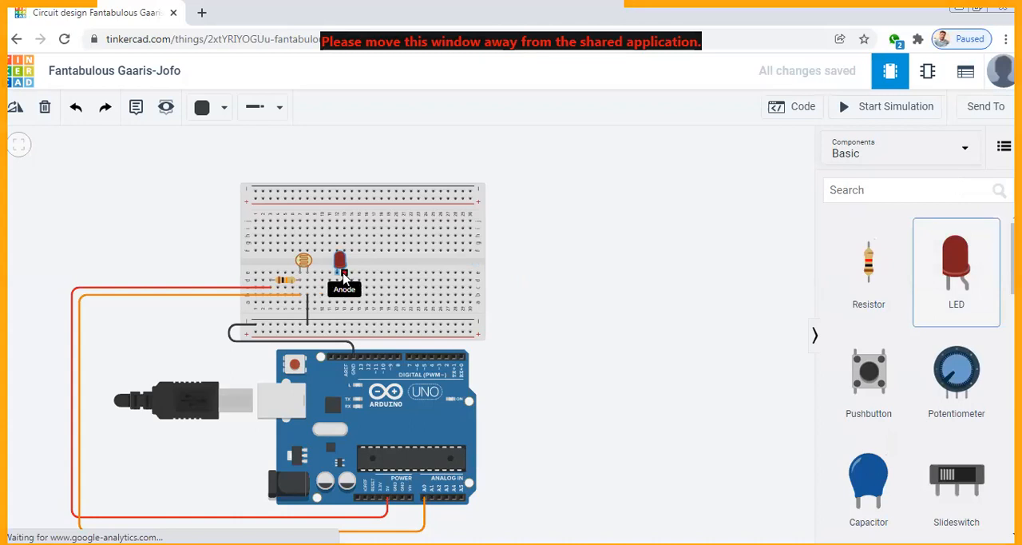
click(589, 319)
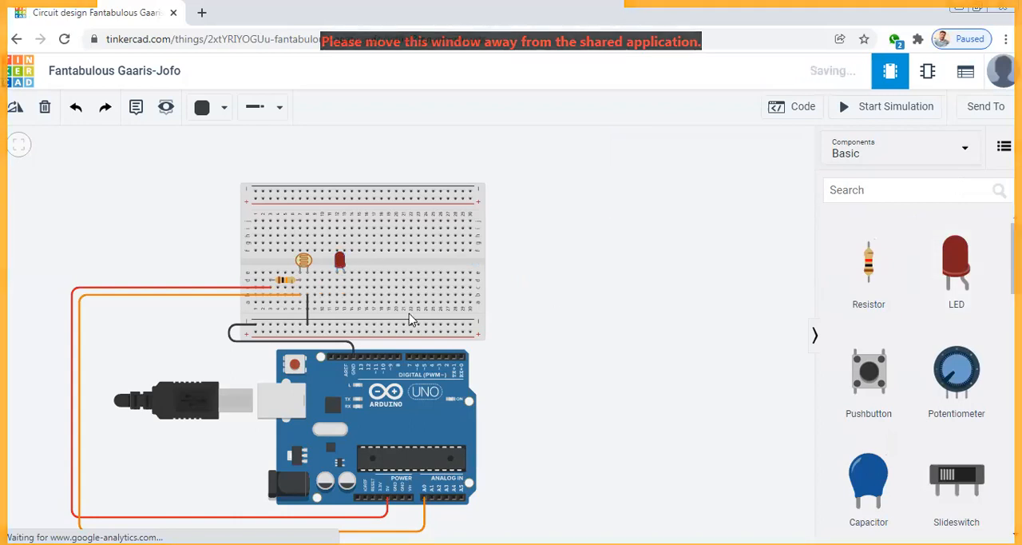
click(409, 356)
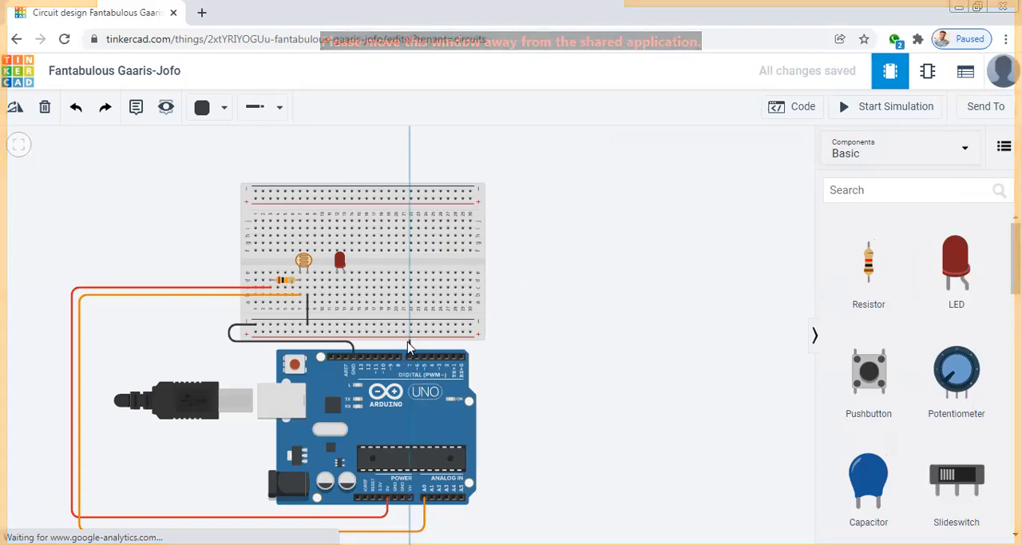
click(360, 343)
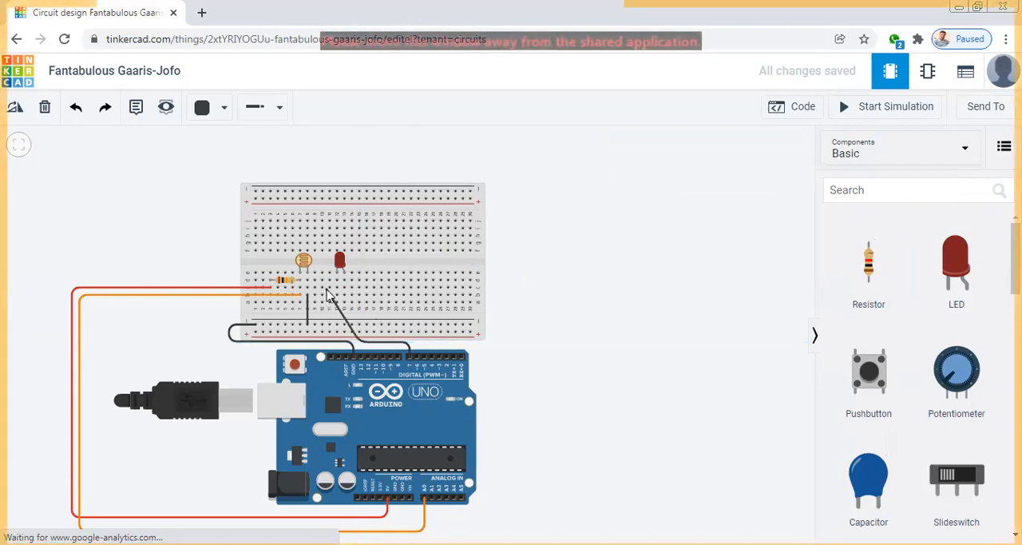
click(41, 107)
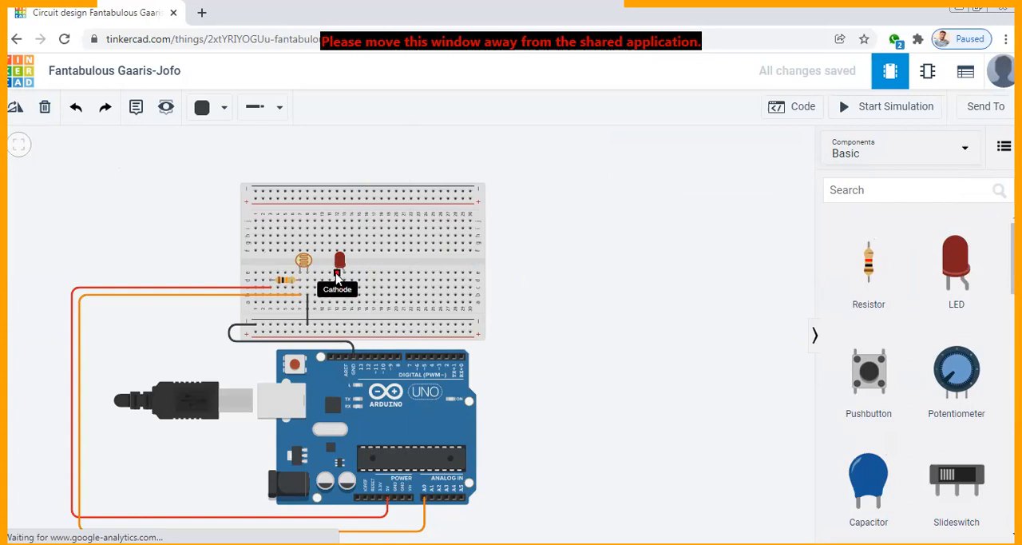
Connect breadboard hole a12, in the LED cathode's column, straight down to the lower negative rail with a black wire
click(337, 275)
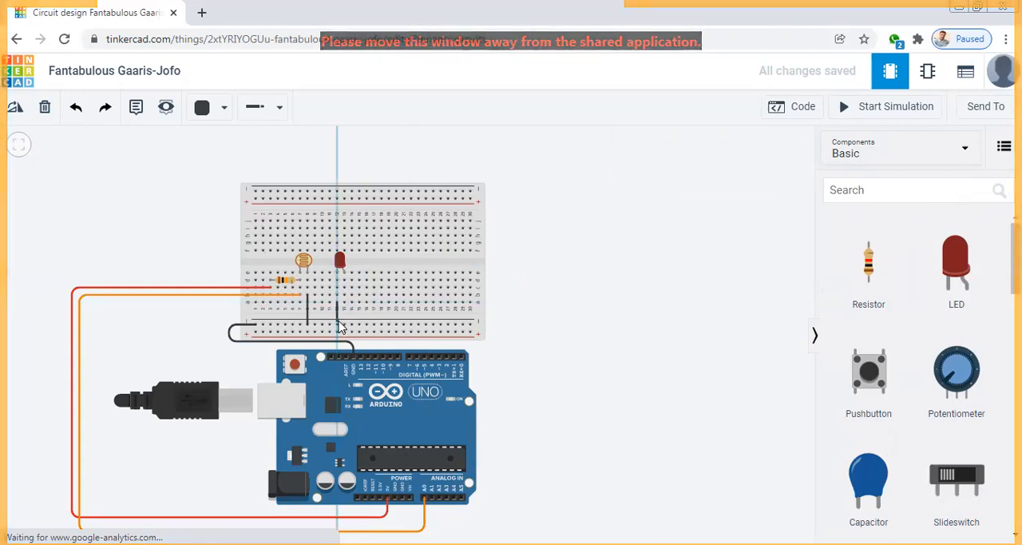
click(338, 324)
click(605, 337)
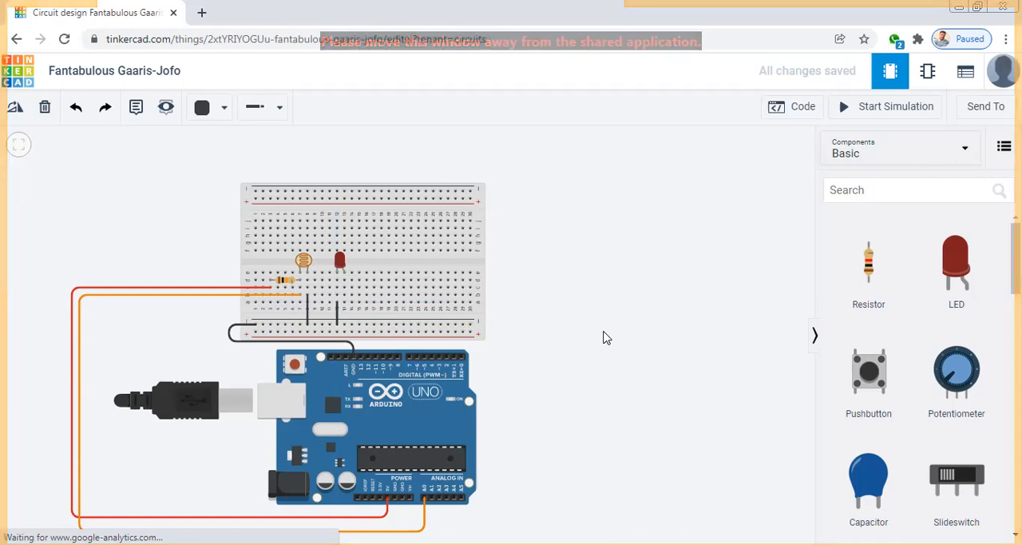
Wire the Arduino's digital pin 7 to breadboard hole a13, in the LED anode's column, and color the wire red
click(409, 357)
click(409, 343)
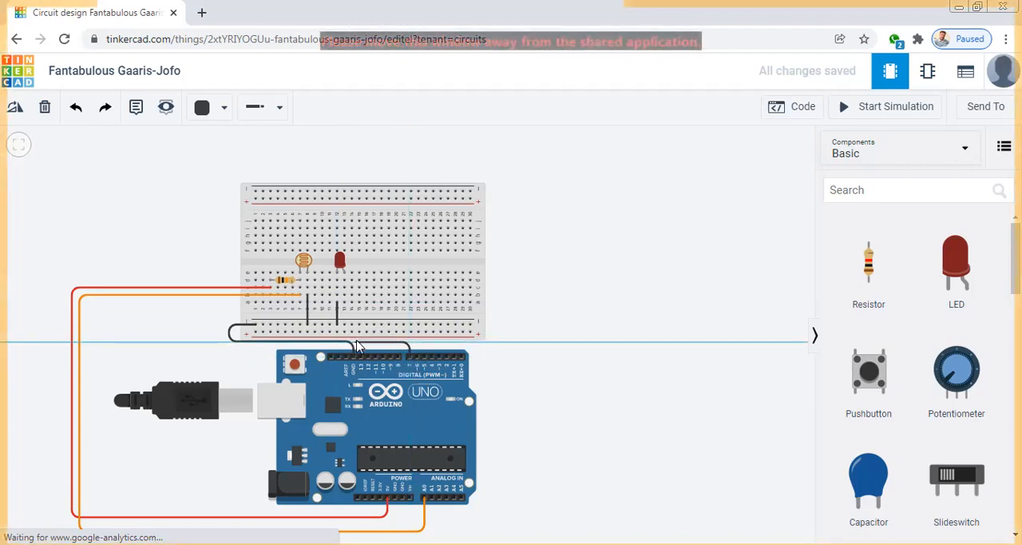
click(355, 343)
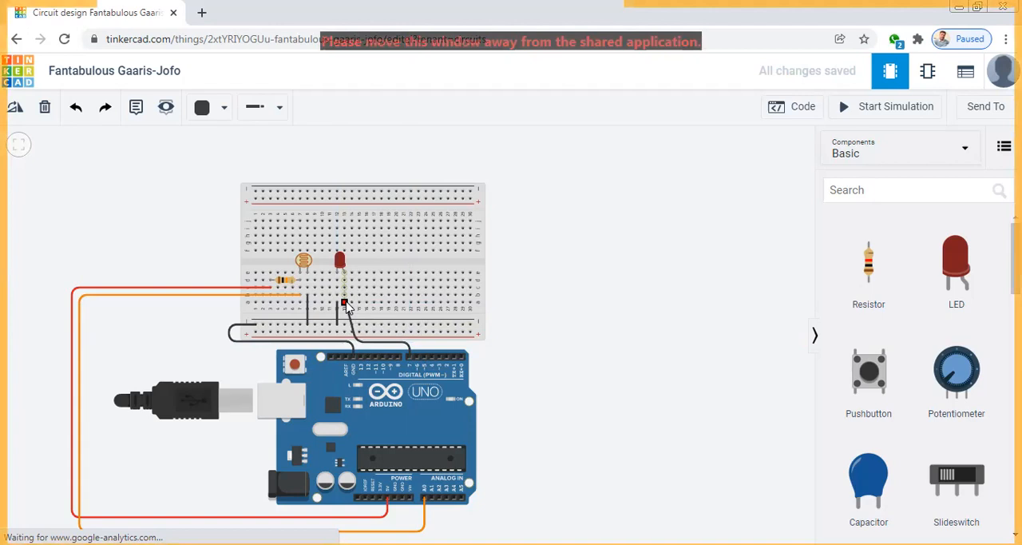
click(344, 303)
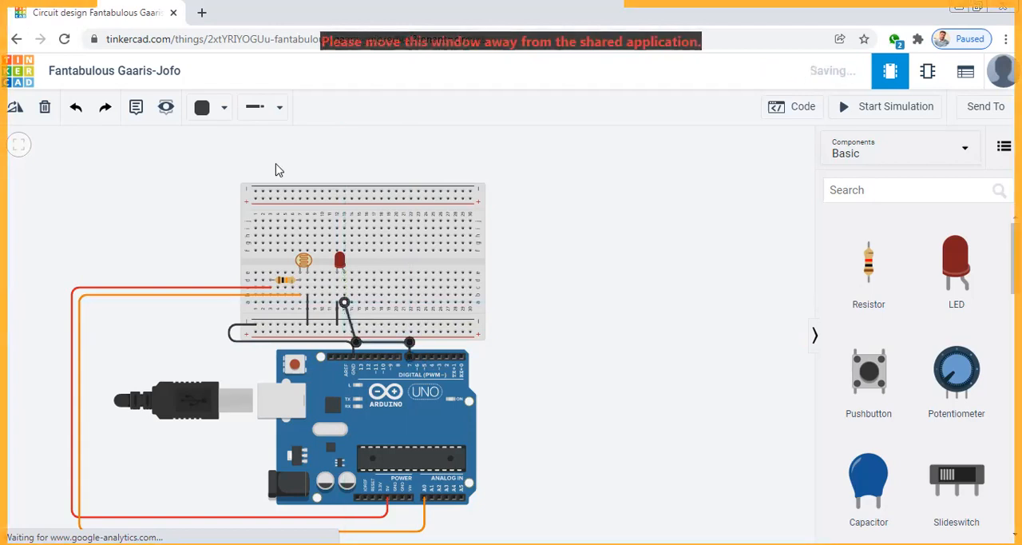
click(217, 107)
click(242, 188)
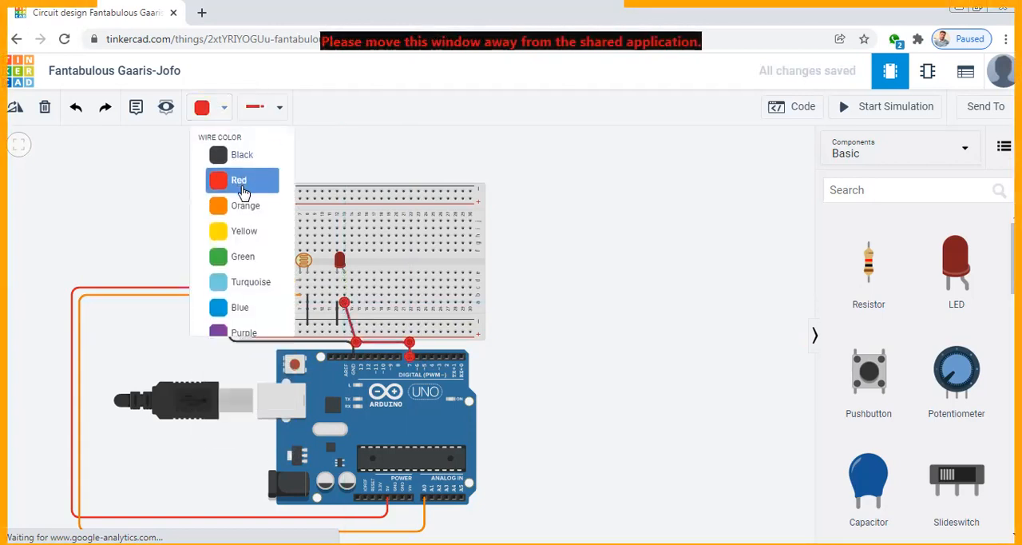
click(601, 319)
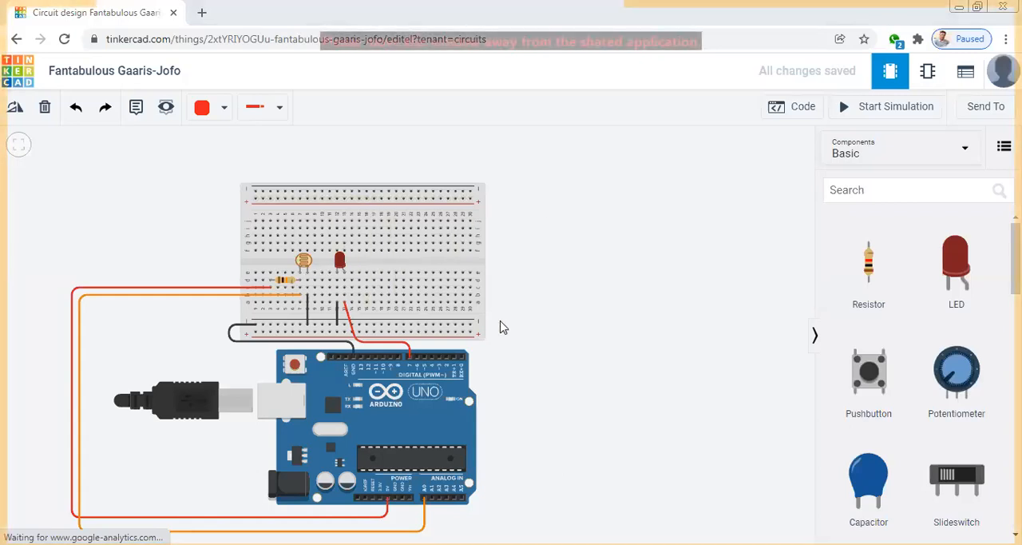
Open the Arduino's text code and examine the setup() statements for serial and pin mode, and the extent of the setup() and loop() blocks
click(788, 108)
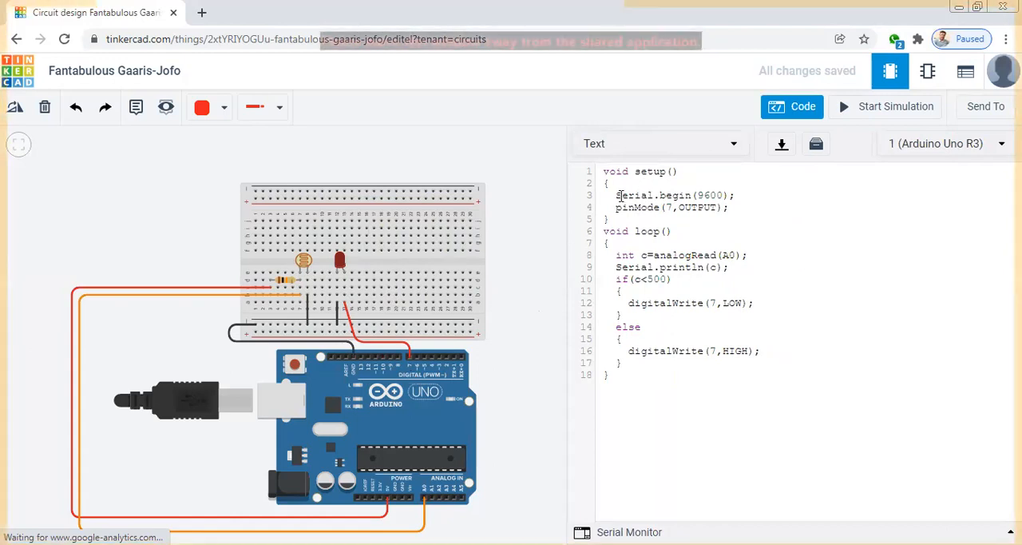
drag(617, 197, 733, 198)
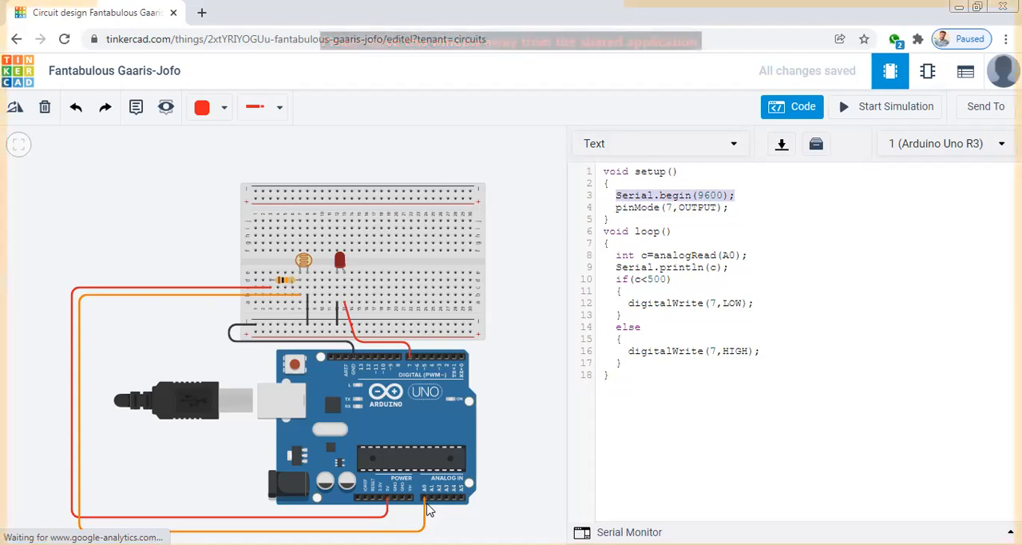
click(708, 195)
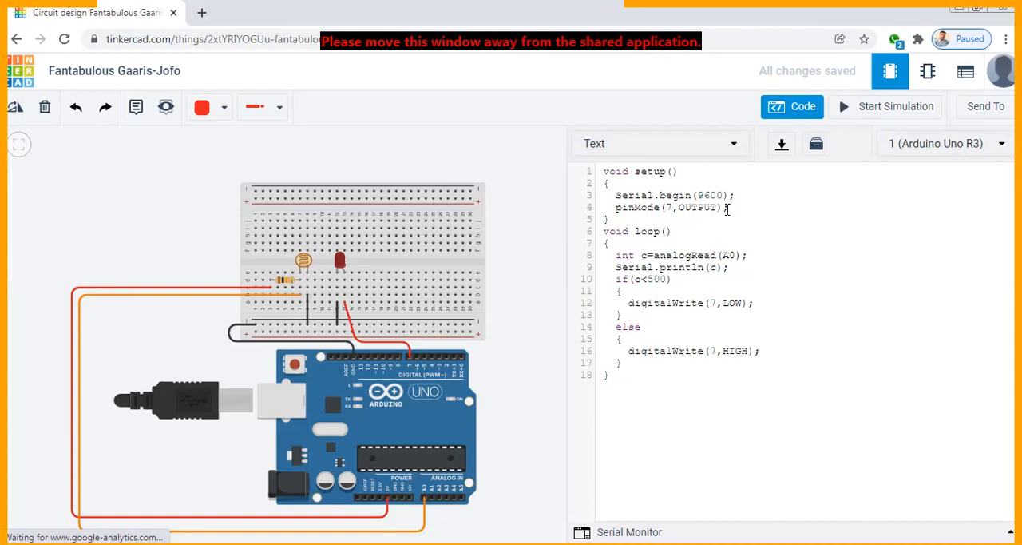
drag(727, 208, 614, 208)
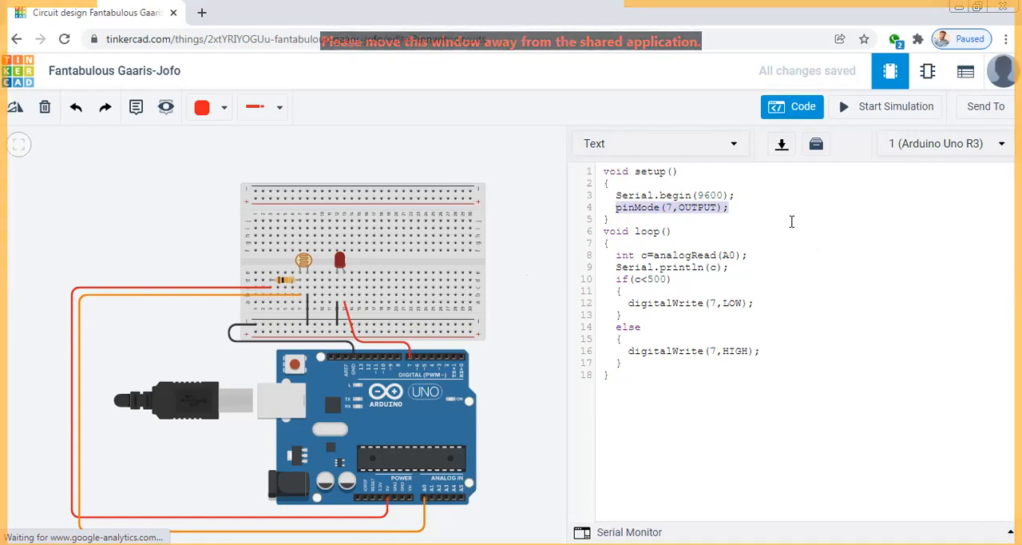
drag(598, 170, 673, 216)
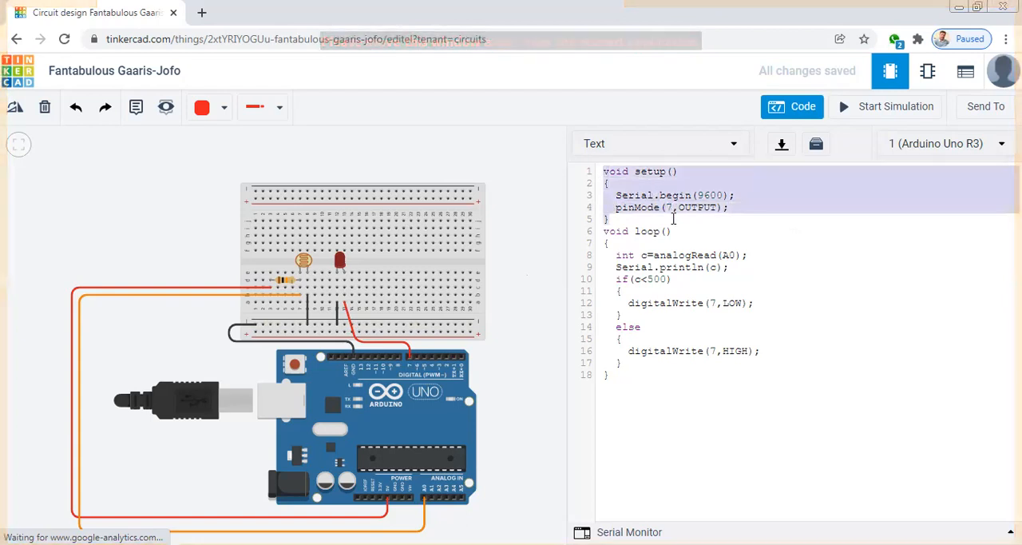
drag(598, 236, 703, 375)
click(730, 208)
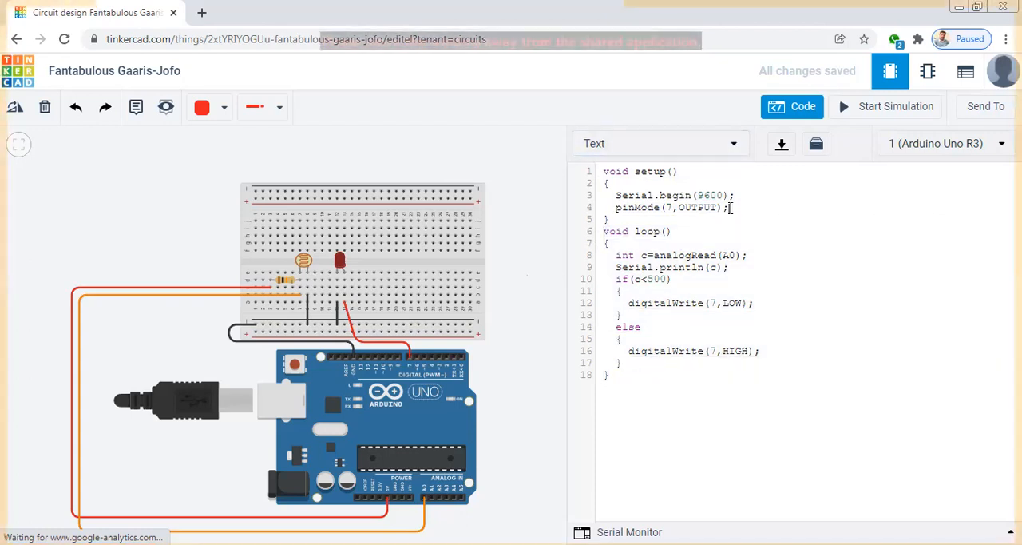
drag(610, 220, 600, 171)
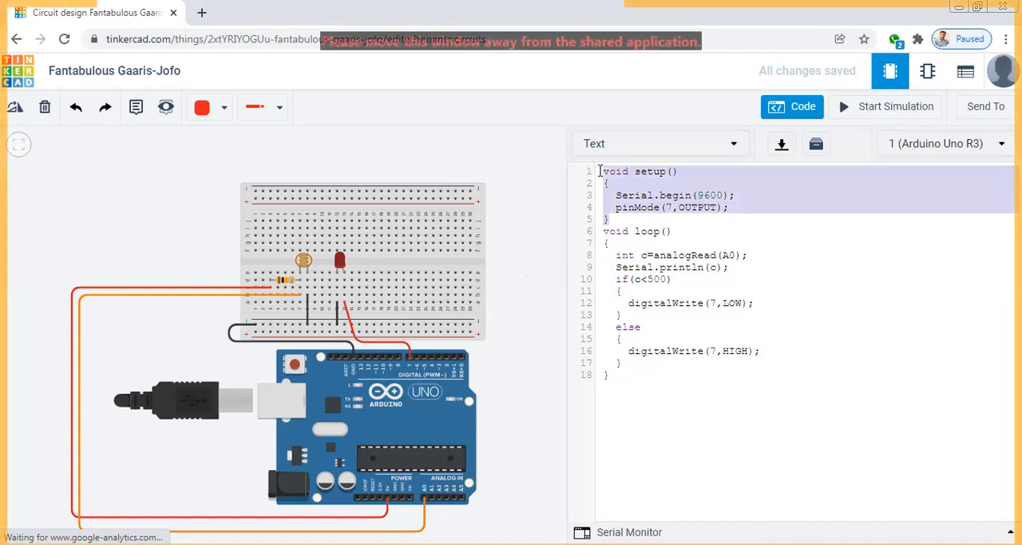
click(606, 244)
drag(604, 231, 647, 377)
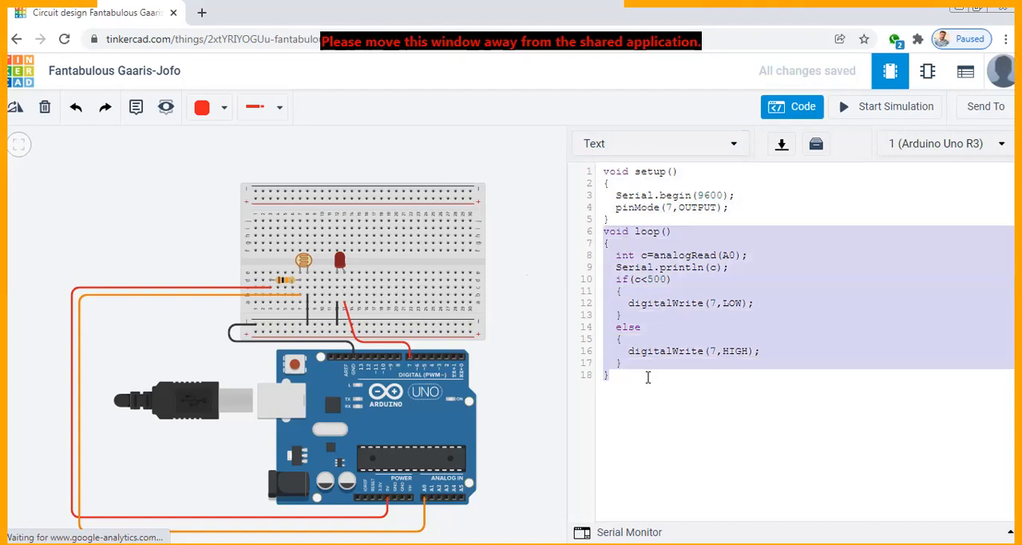
click(648, 380)
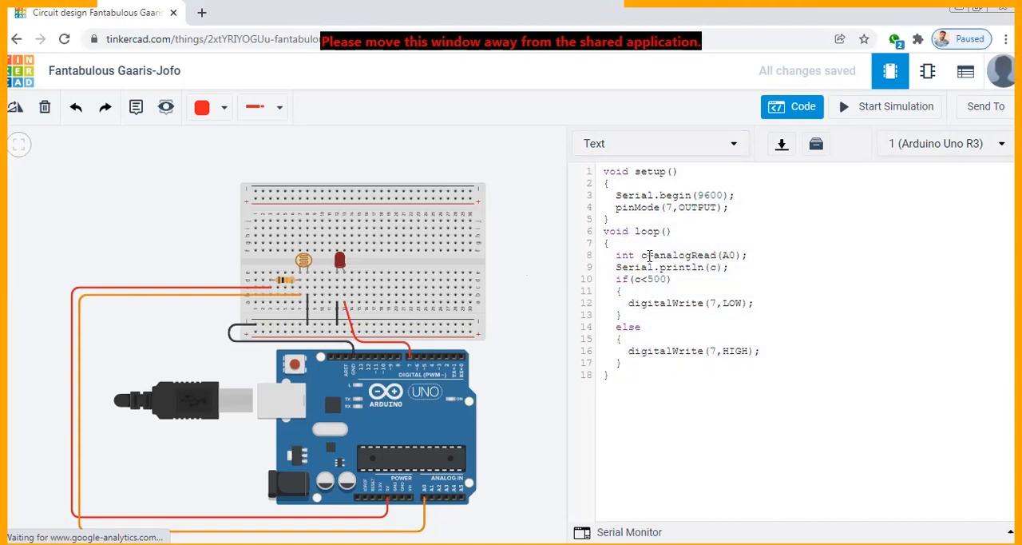
Examine the loop() statements that read analog pin A0 into c, print c to serial, and compare it with 500
drag(616, 255, 751, 255)
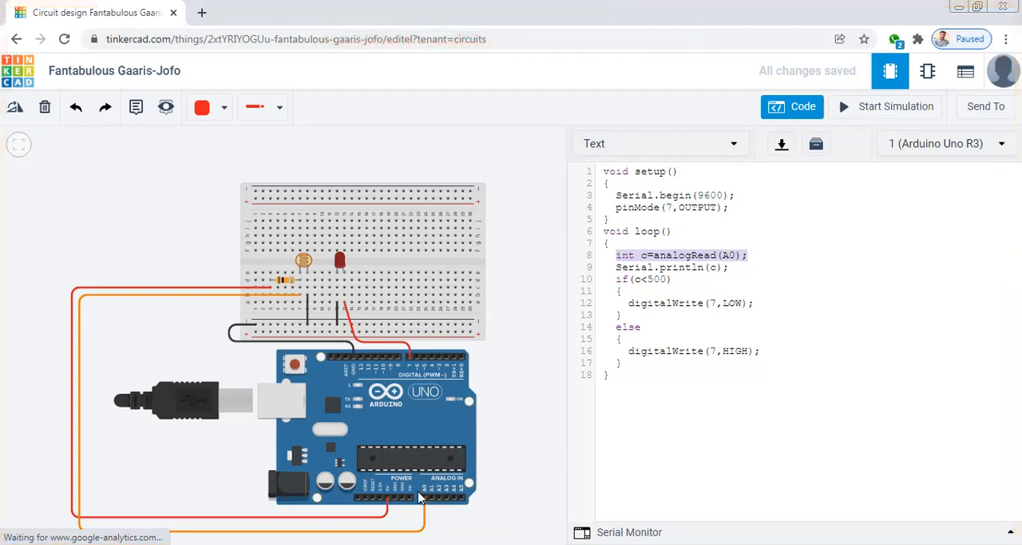
click(713, 271)
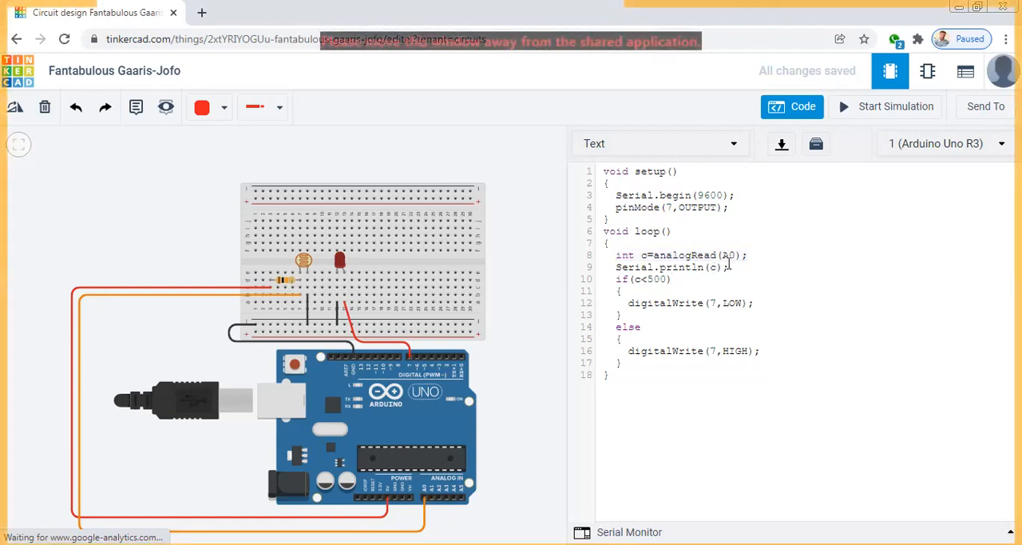
drag(729, 268, 612, 268)
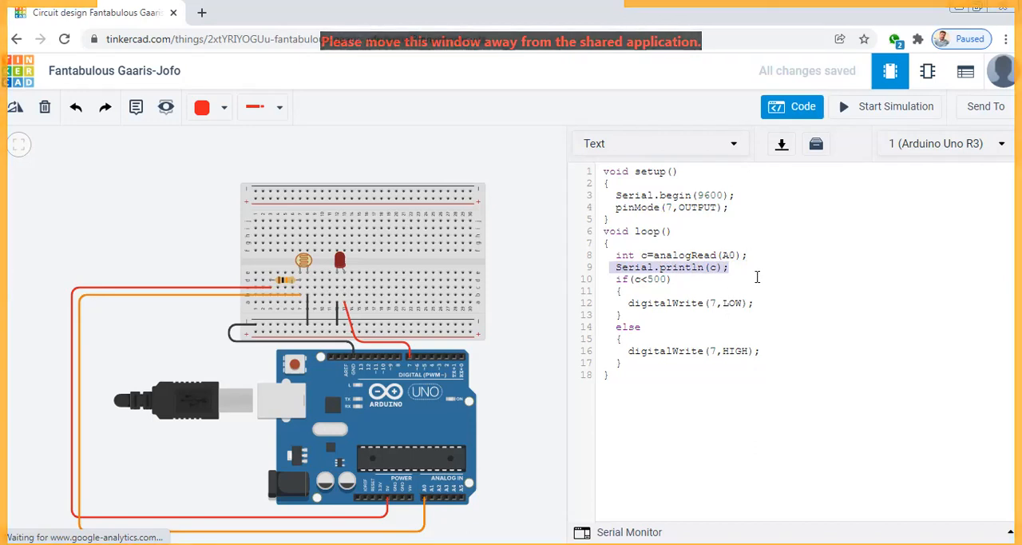
click(682, 286)
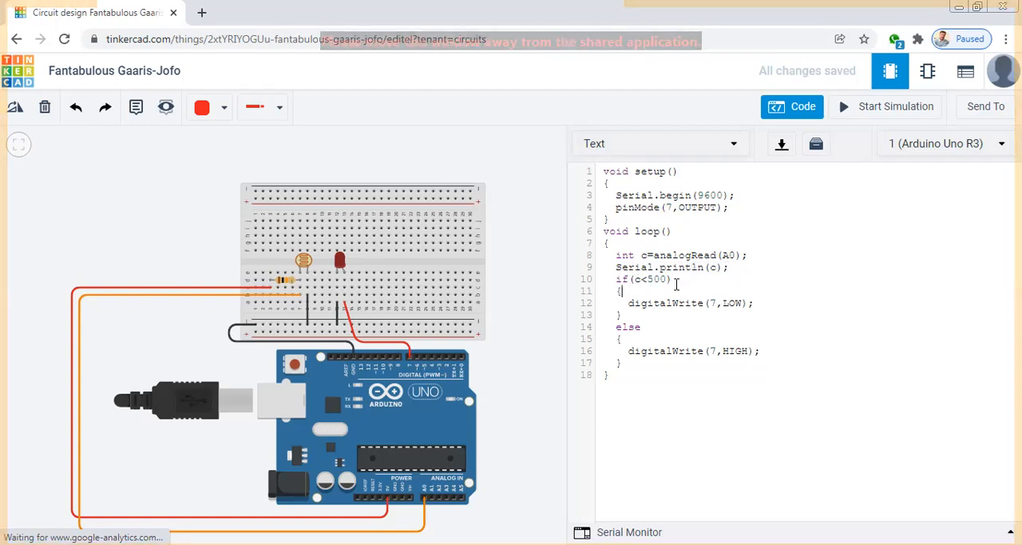
drag(669, 281, 649, 279)
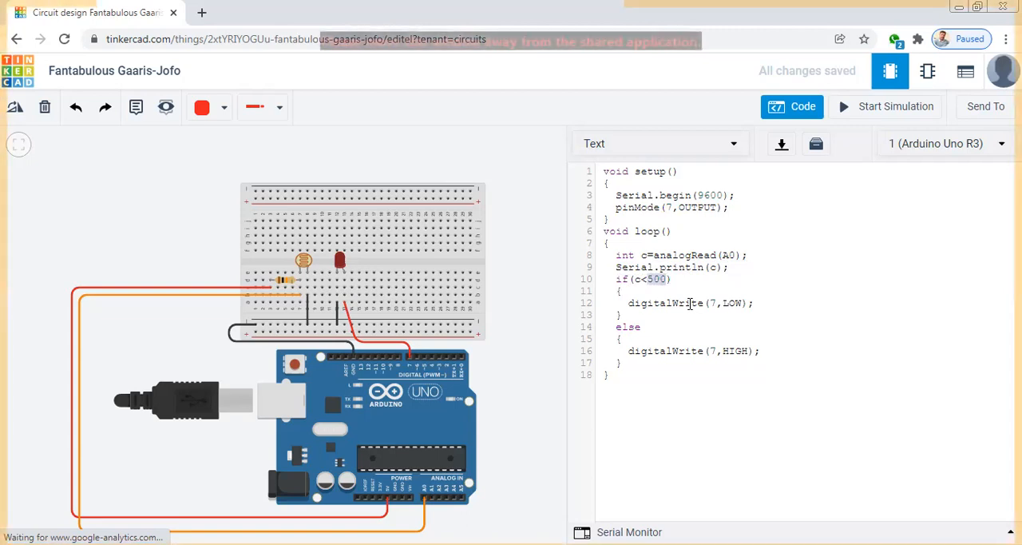
click(666, 285)
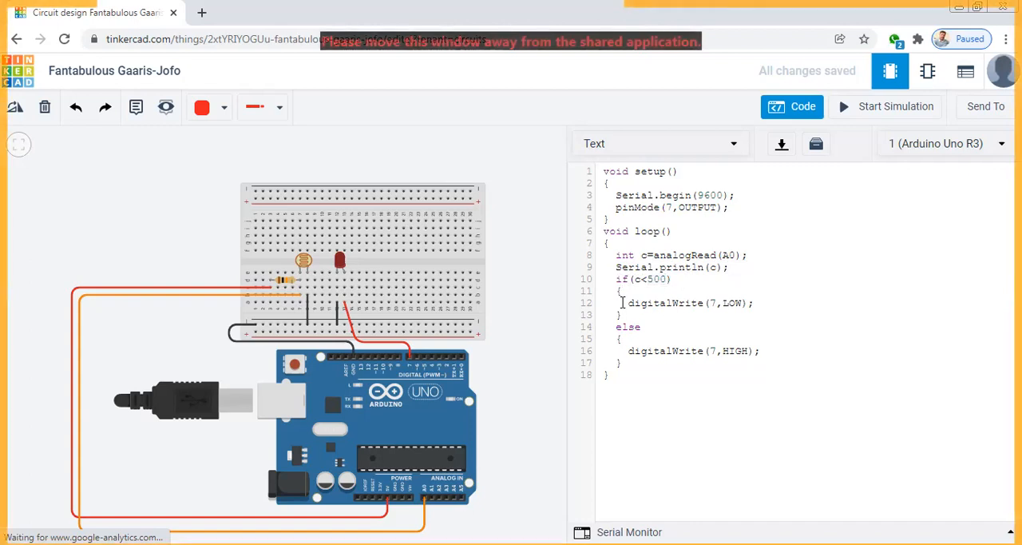
Examine the digitalWrite statements for pin 7 in the if and else branches, review the whole sketch, and close the code editor
drag(624, 302, 747, 304)
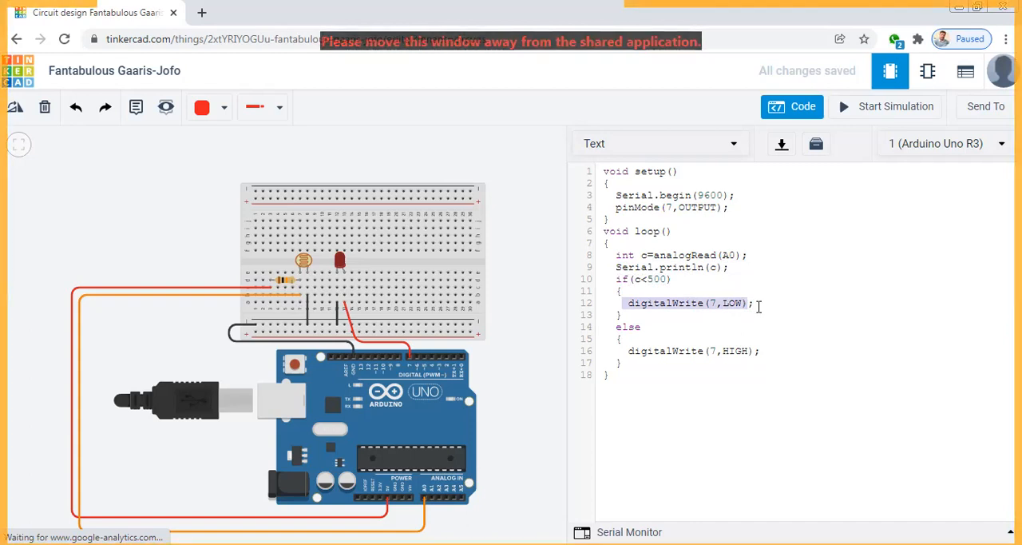
click(696, 303)
click(626, 351)
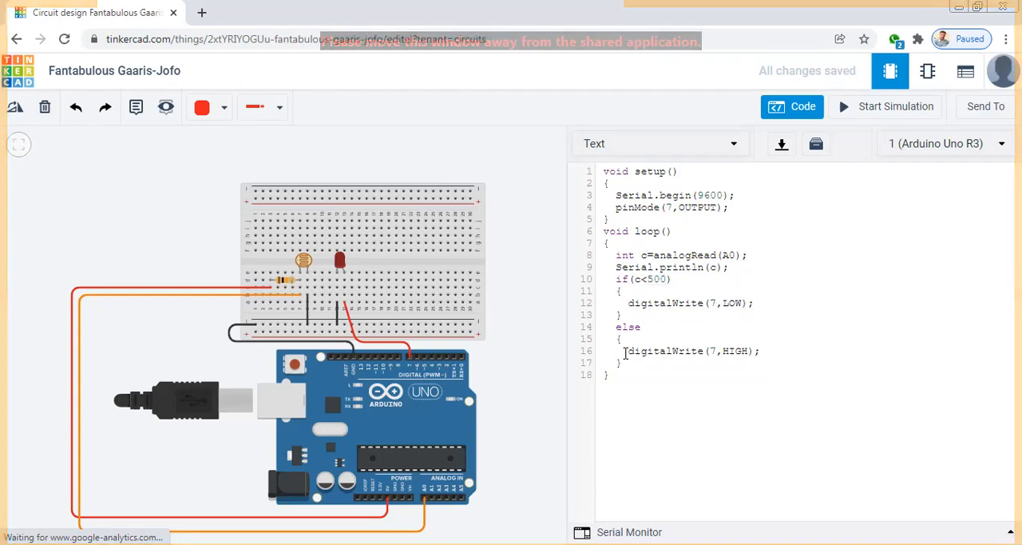
drag(626, 351, 765, 352)
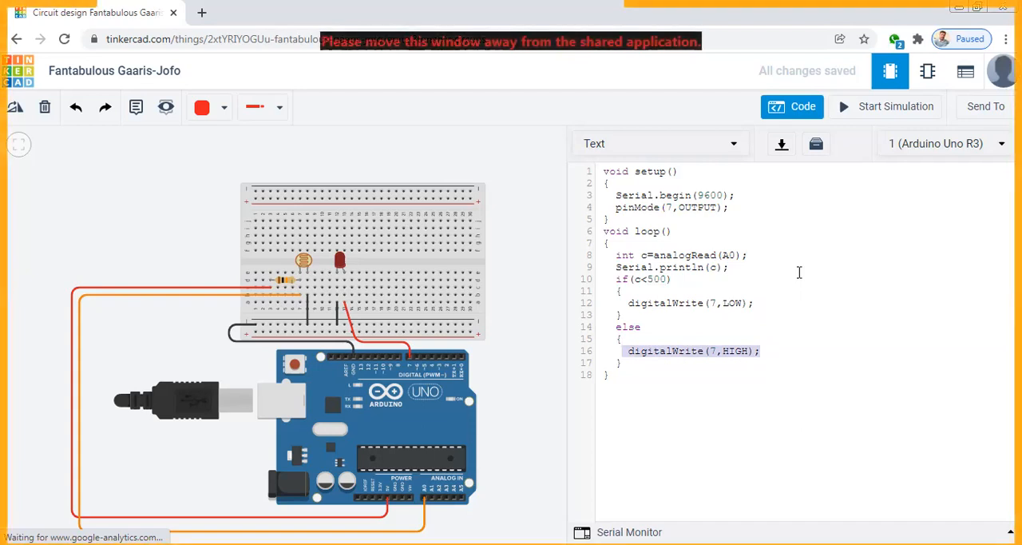
click(731, 302)
drag(725, 304, 742, 309)
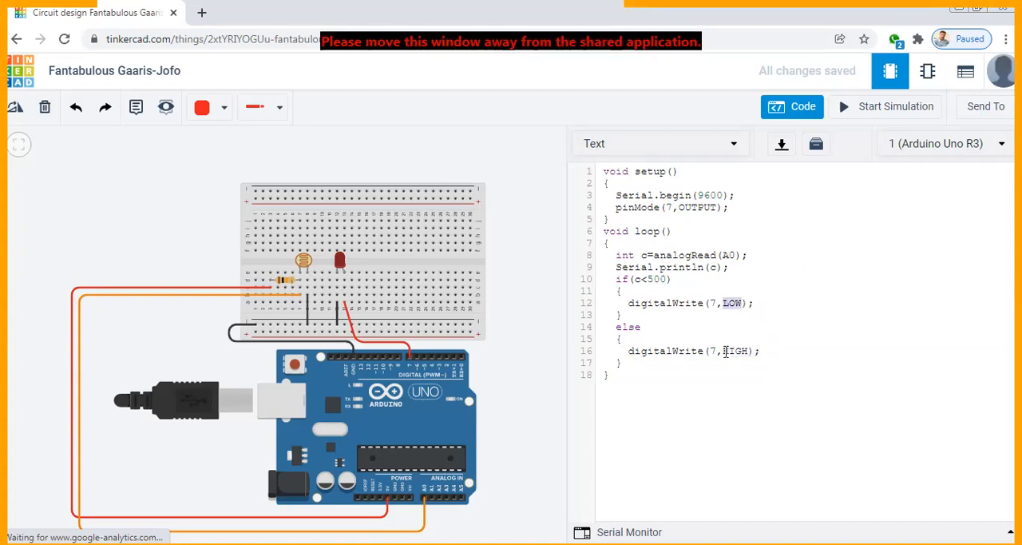
drag(725, 351, 750, 357)
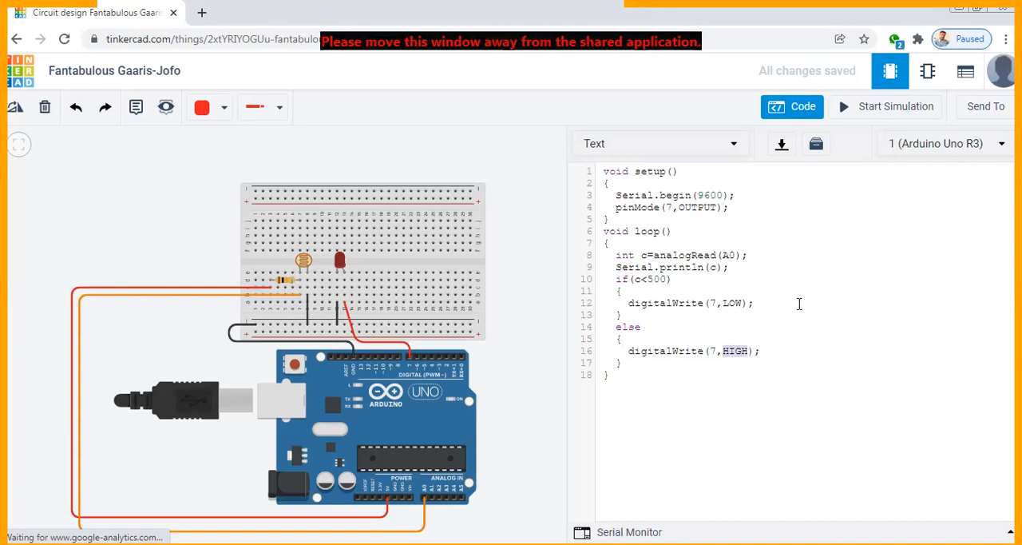
drag(694, 375, 607, 171)
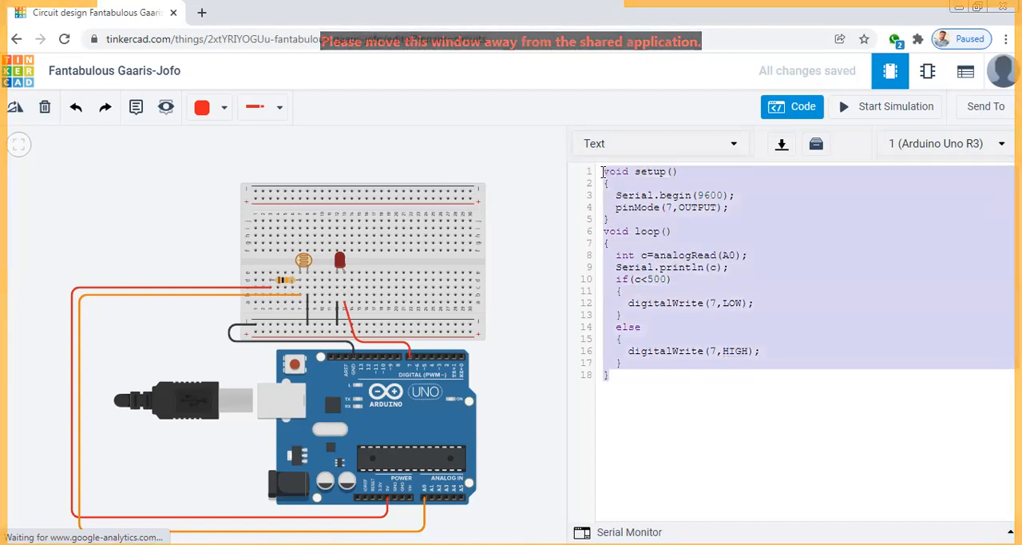
click(531, 229)
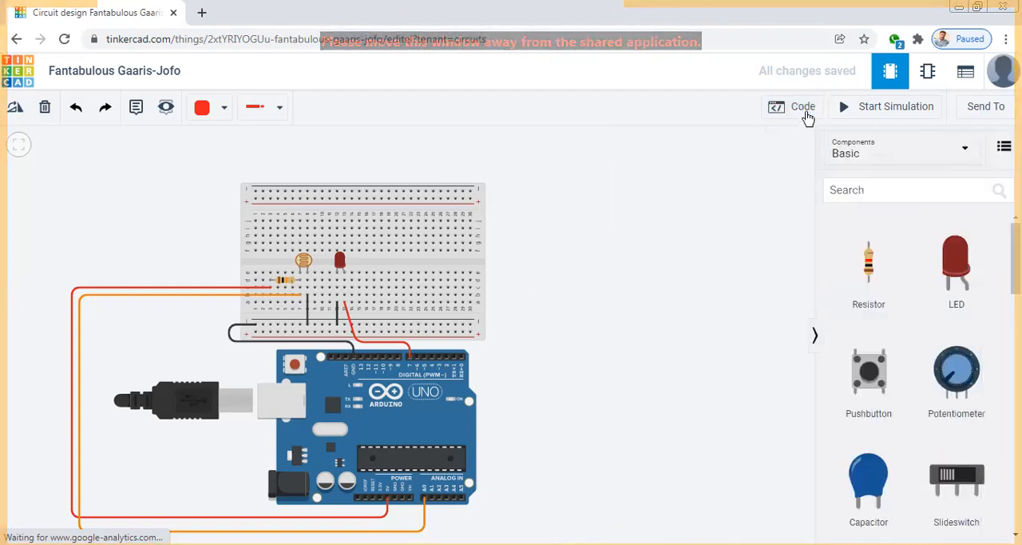
Start the simulation and raise the photoresistor's light level to its brightest setting to test the LED
click(852, 112)
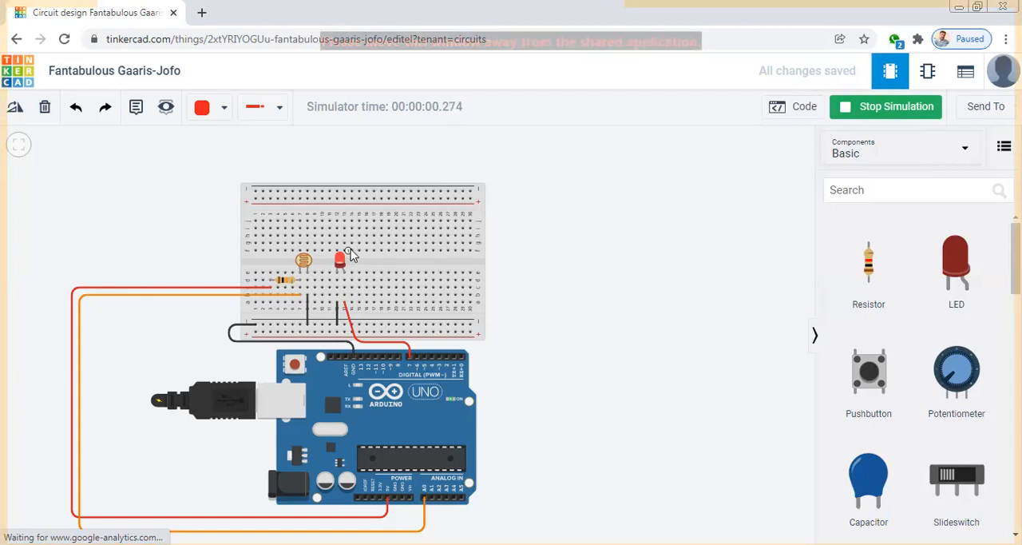
click(303, 262)
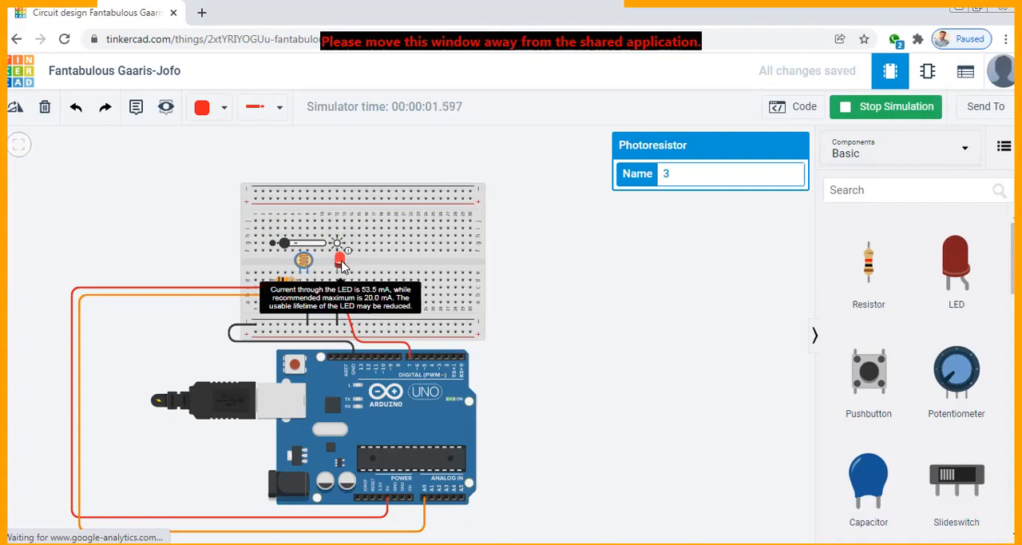
drag(286, 246, 330, 249)
click(495, 307)
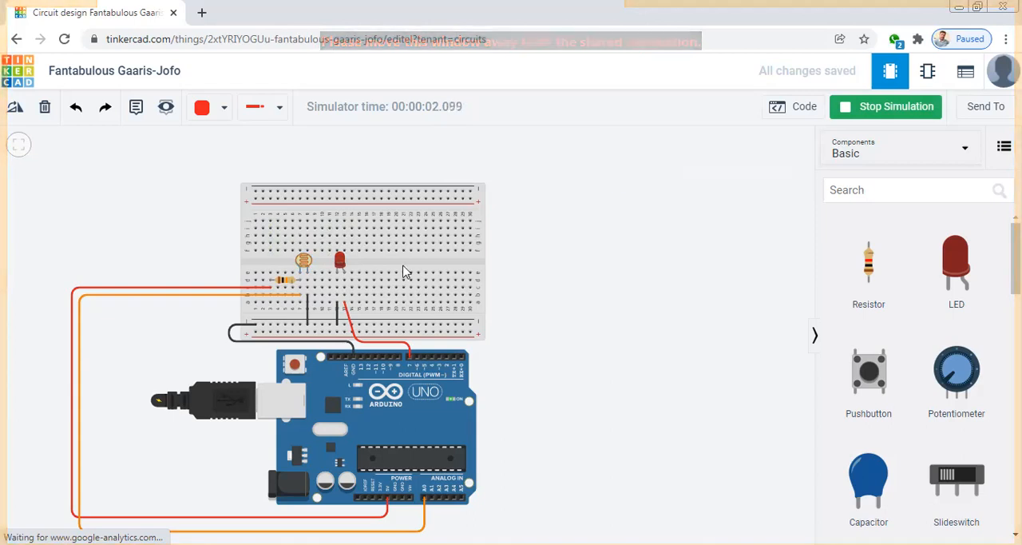
Lower the photoresistor's light level to its darkest setting, check the LED's current notice, and stop the simulation
click(304, 261)
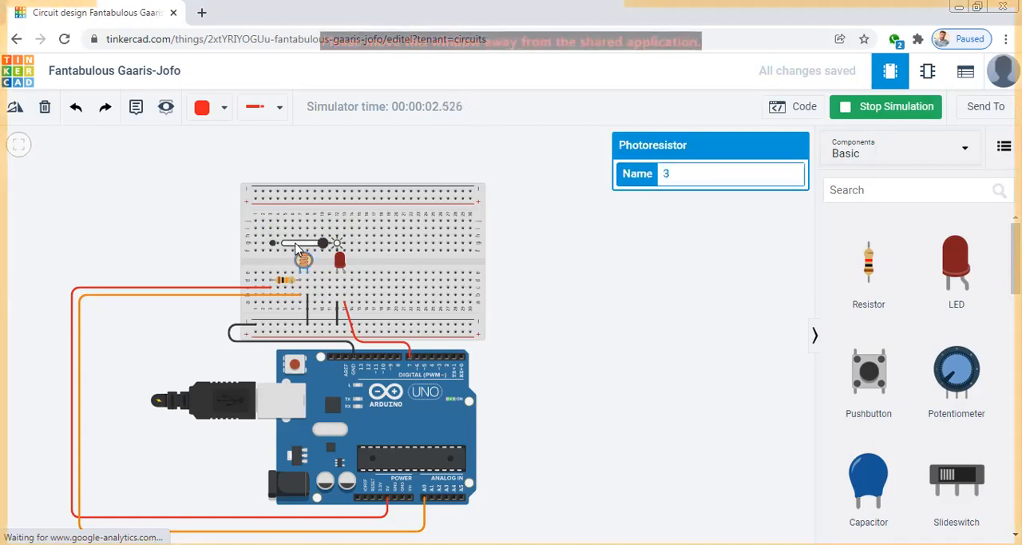
click(295, 244)
drag(295, 243, 284, 245)
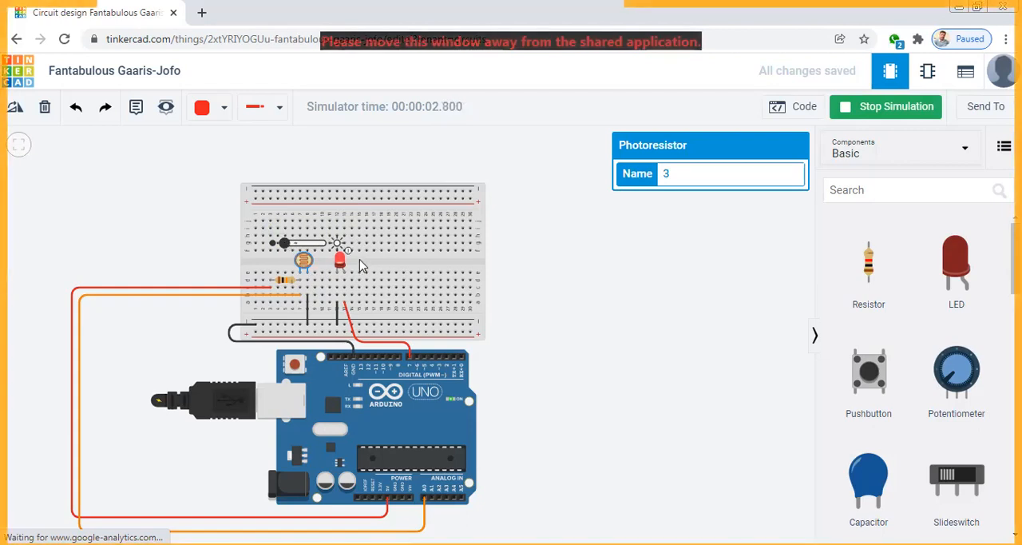
click(587, 283)
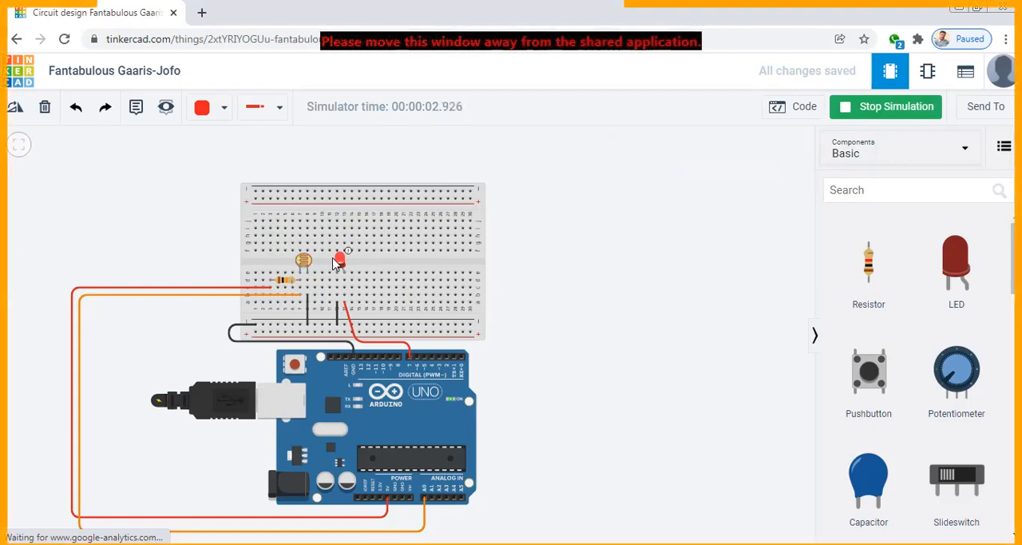
mouse_move(339, 263)
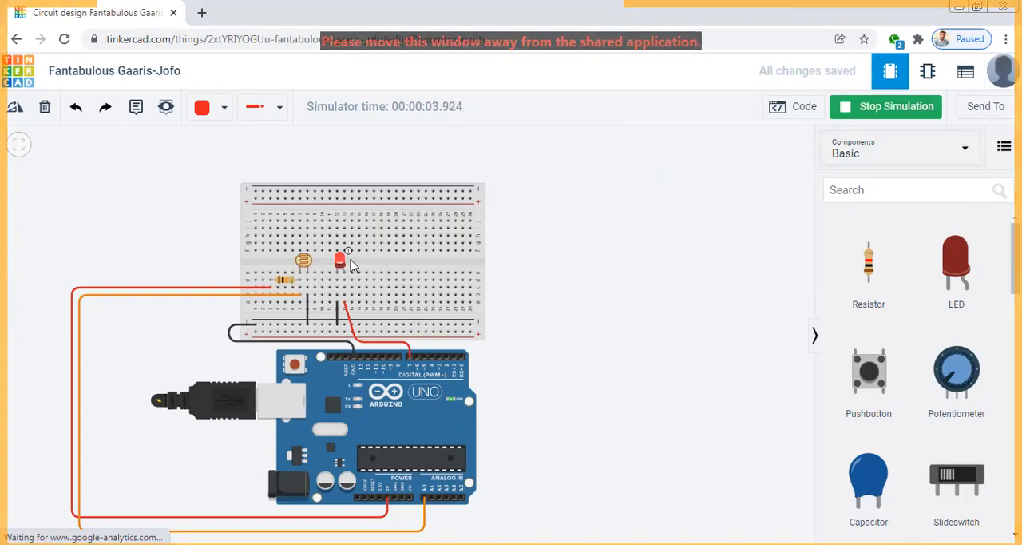
click(865, 116)
Add a 1 kΩ resistor, rotate it horizontal, and place it on the breadboard from c13, in the LED anode's column, to c17
drag(869, 267, 584, 296)
click(13, 111)
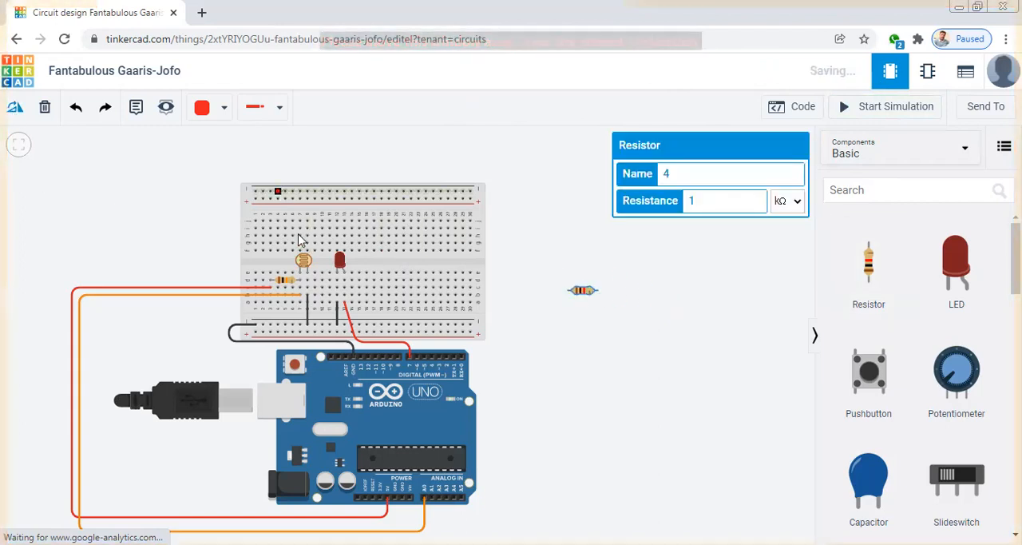
drag(580, 293, 359, 291)
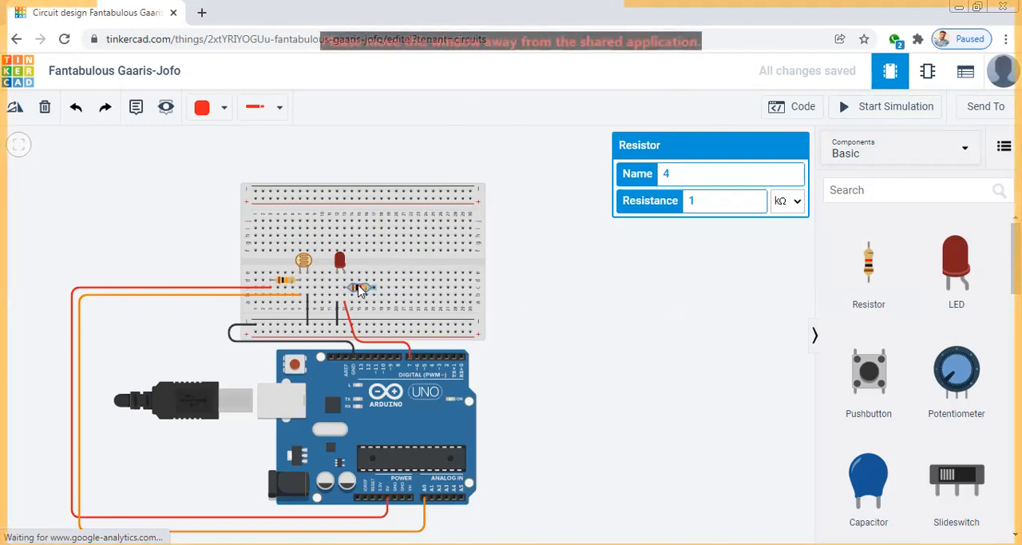
Move the breadboard end of the red pin 7 wire from a13 to a17 and start the simulation
click(346, 311)
drag(345, 310, 376, 311)
click(548, 323)
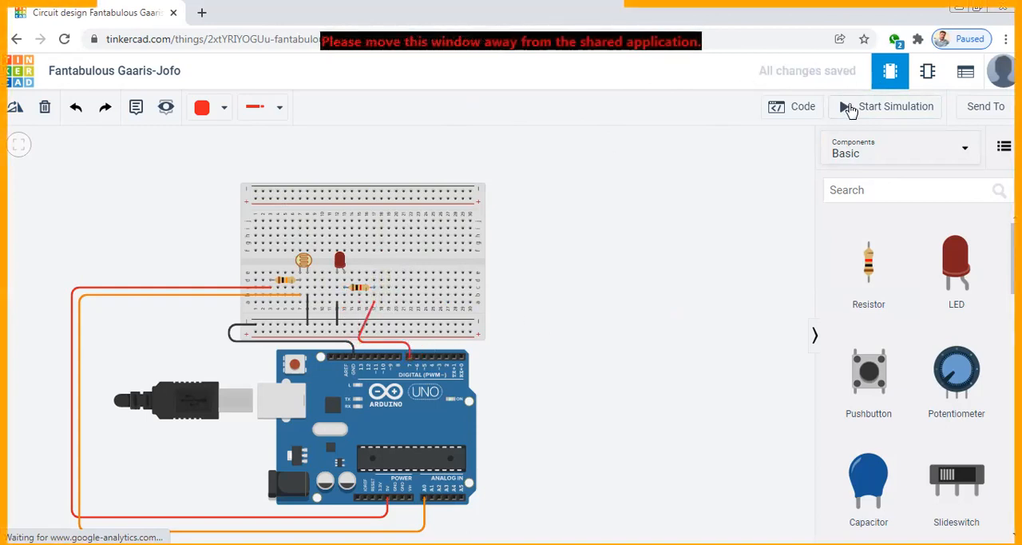
click(850, 107)
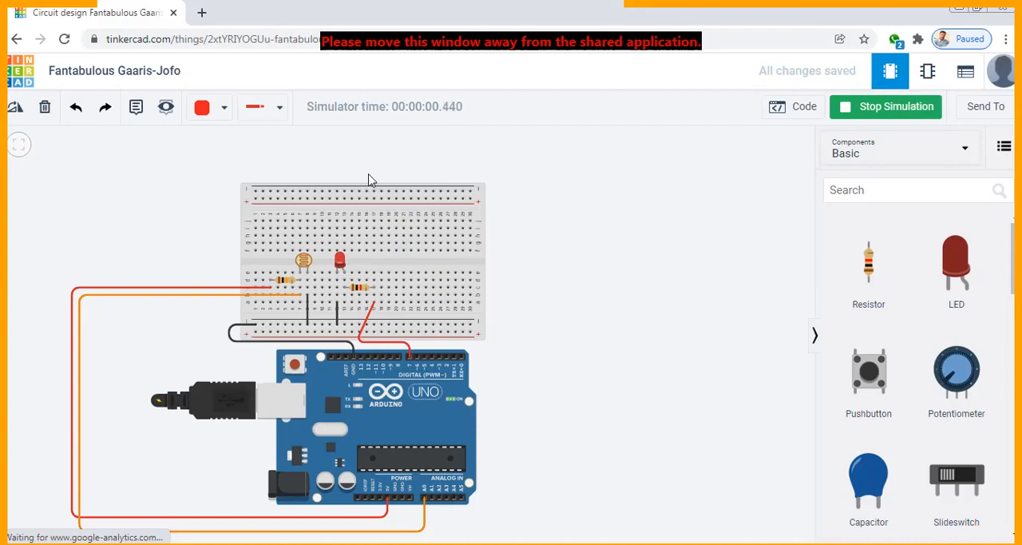
Rename the design "Automatic street light using LDR" and stop the simulation
click(120, 71)
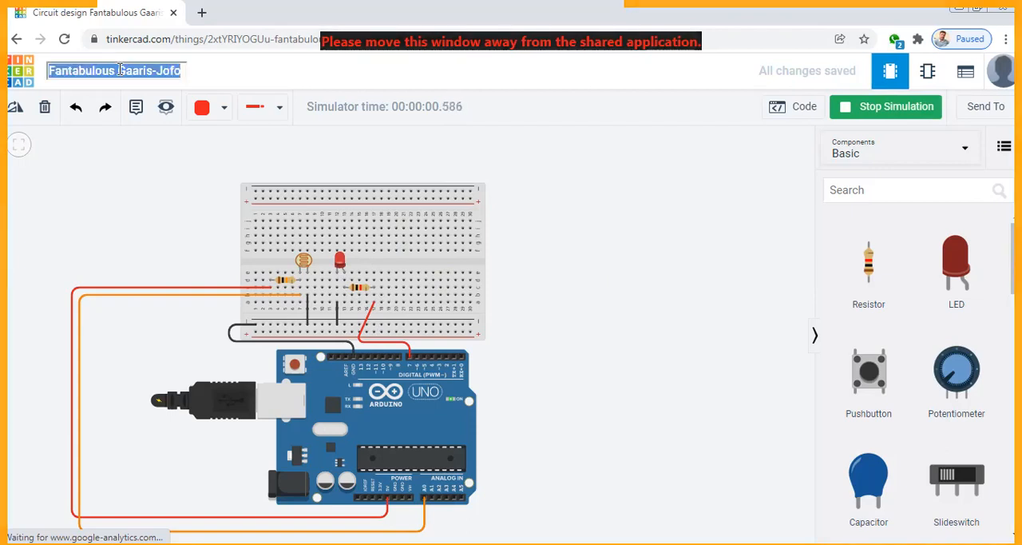
text(A)
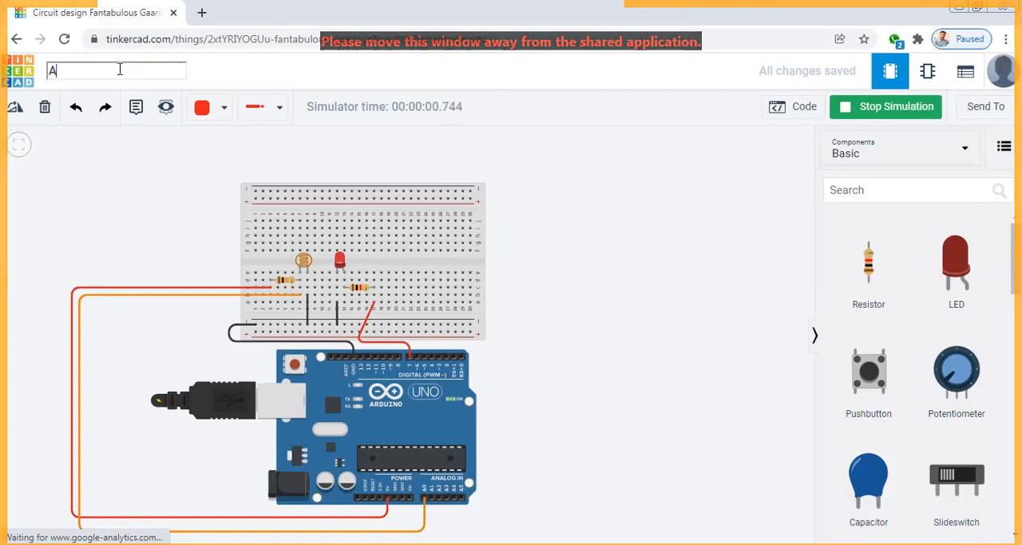
text(ta)
key(BackSpace)
key(BackSpace)
text(t)
key(BackSpace)
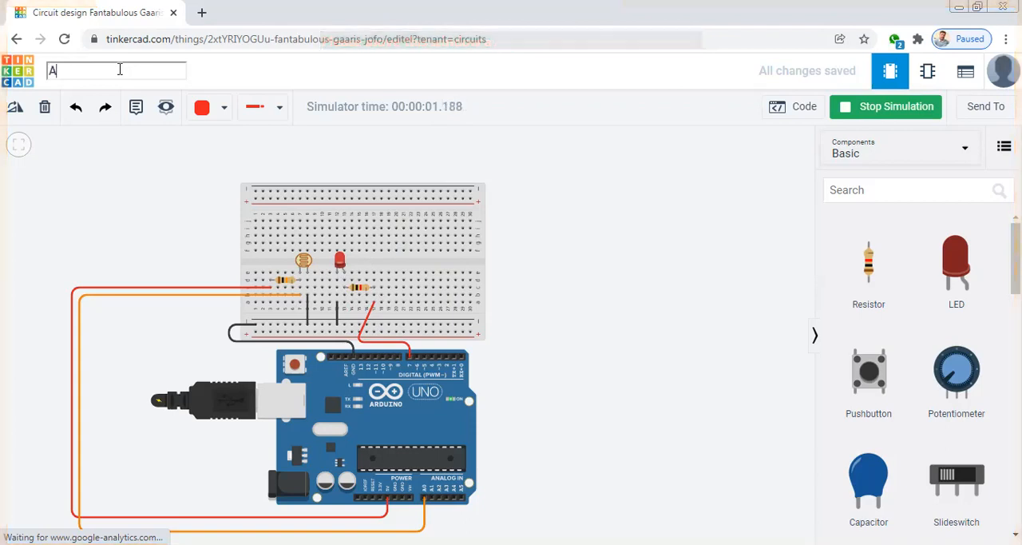
text(utoma)
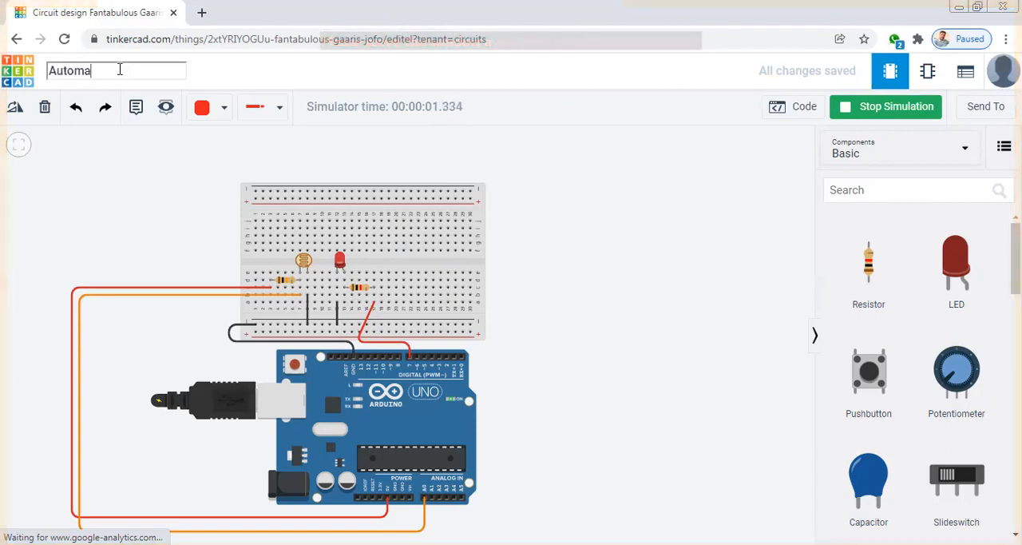
text(tic st)
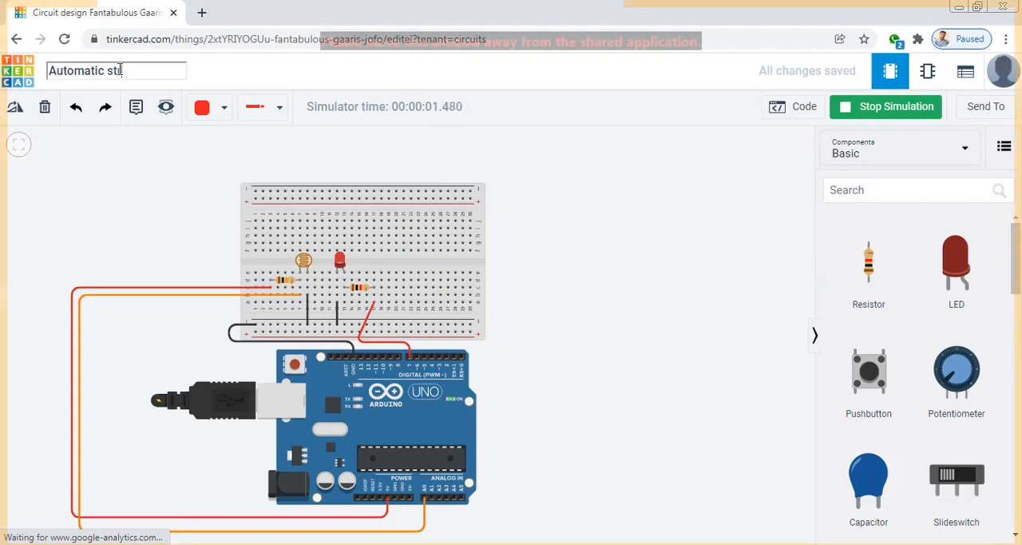
text(reet)
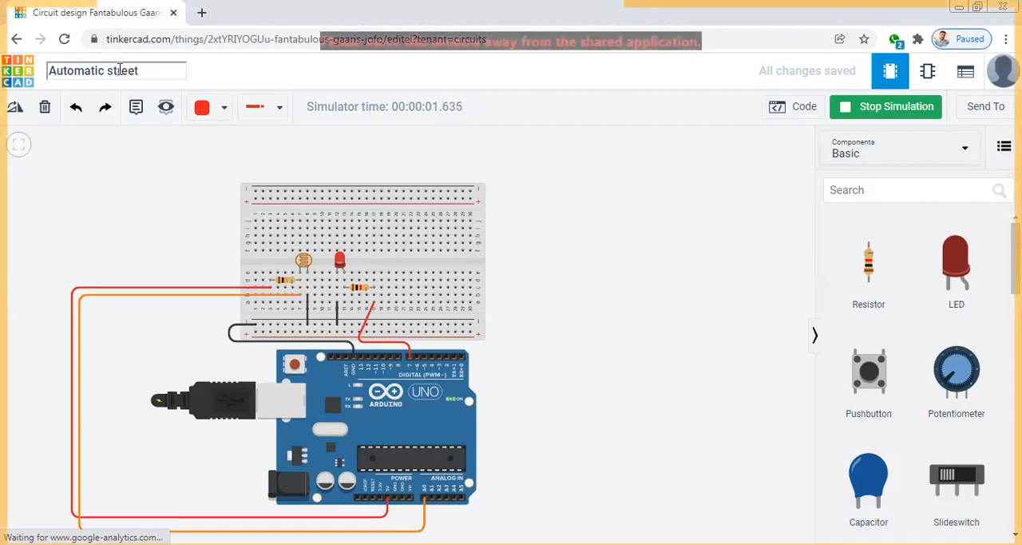
text( light )
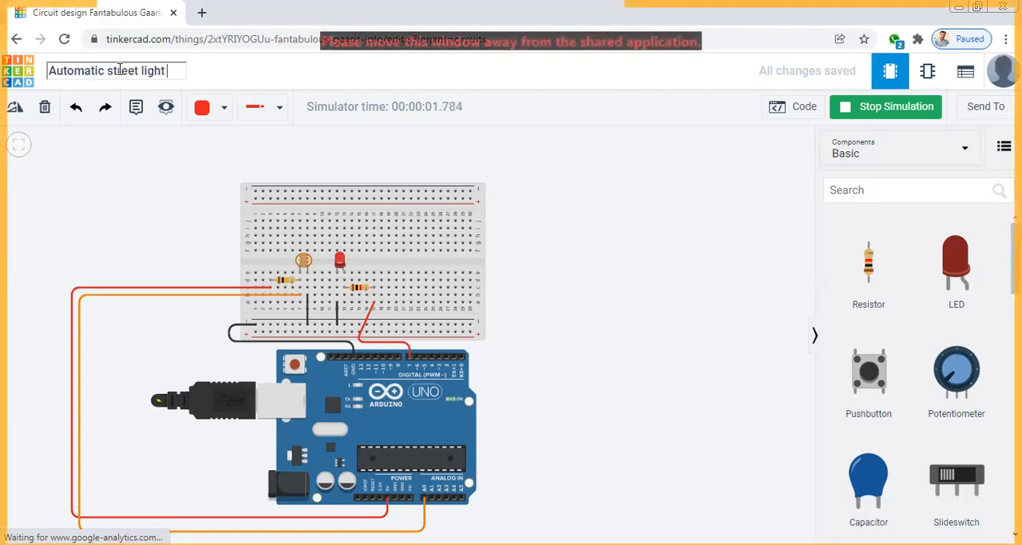
text(using LDR)
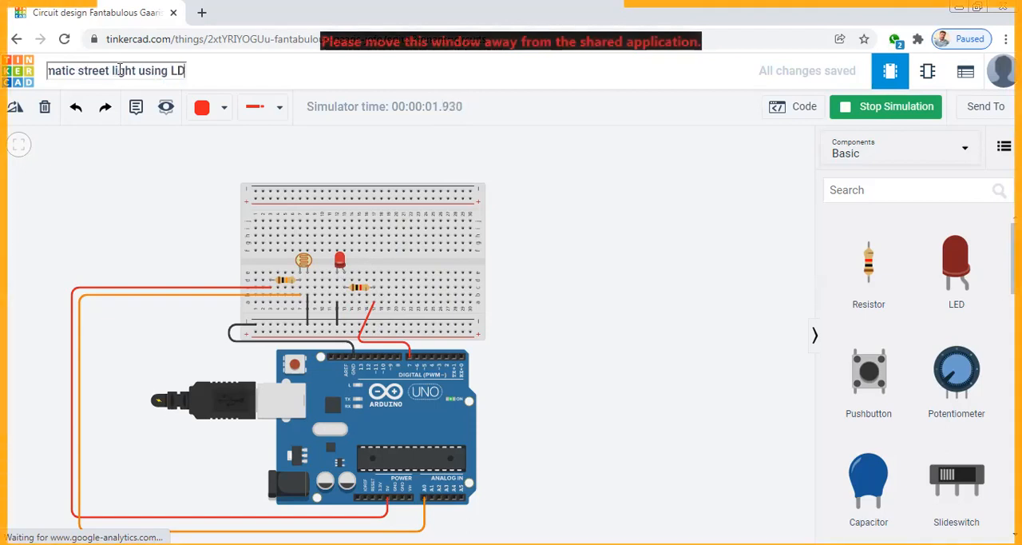
click(111, 163)
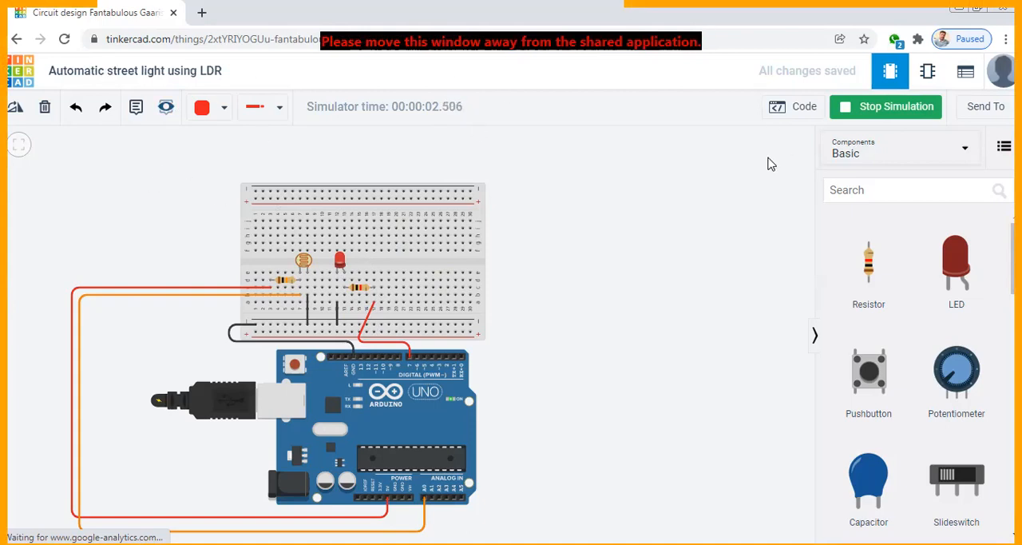
click(853, 113)
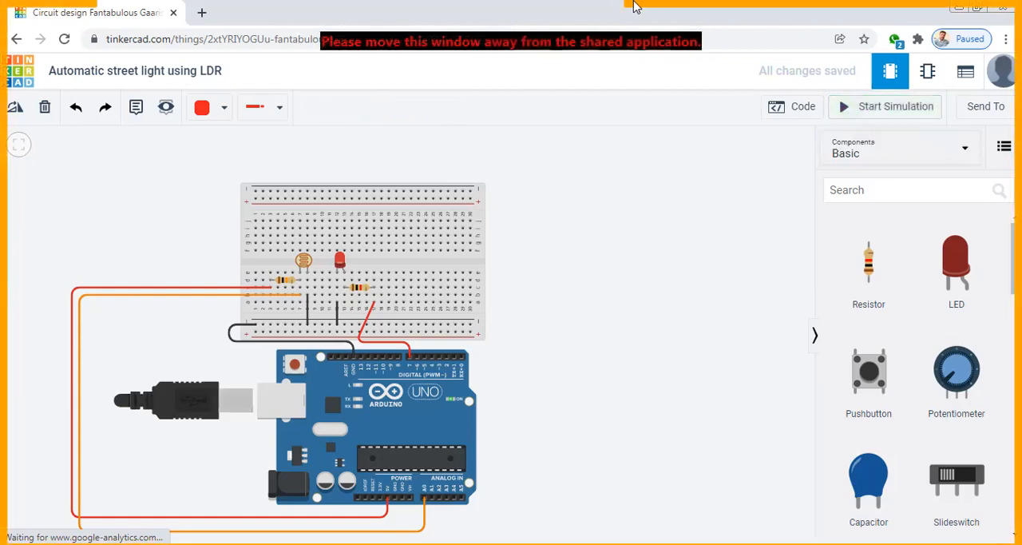